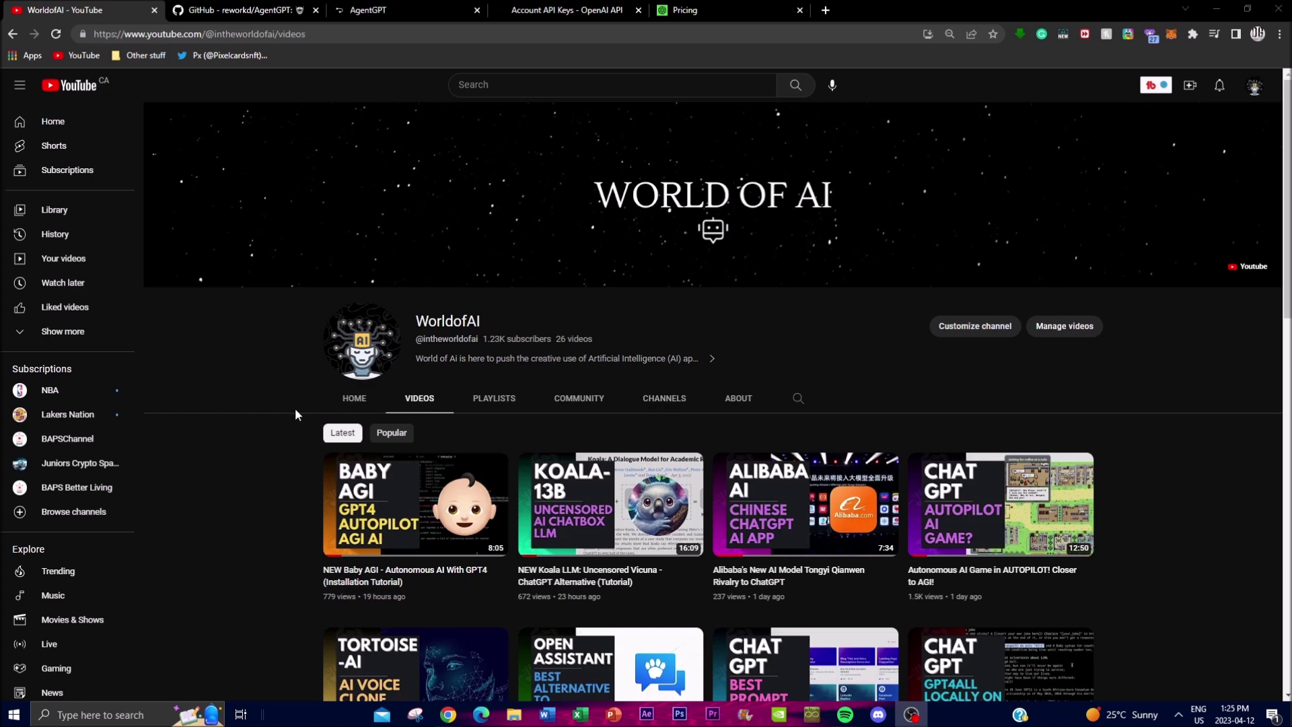
# Open the reworkd/AgentGPT GitHub repository and scroll its README down to the Roadmap and Tech Stack
pyautogui.click(386, 8)
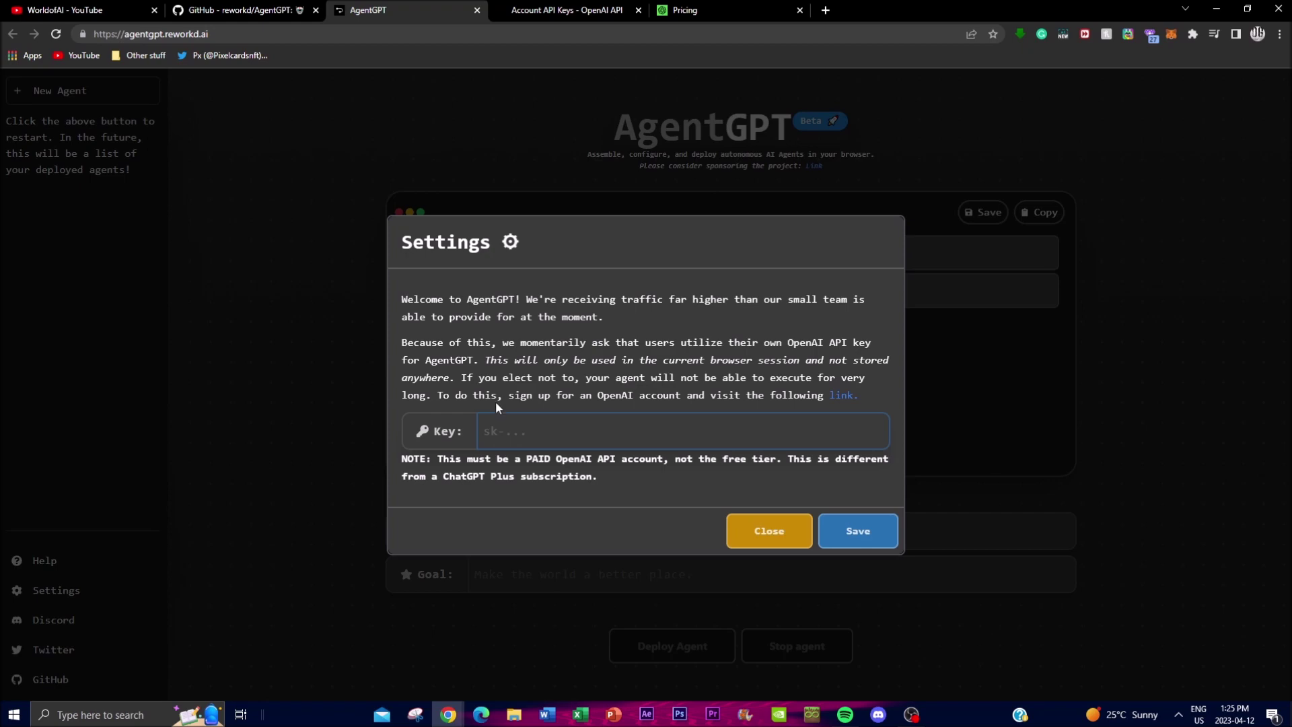
pyautogui.click(128, 8)
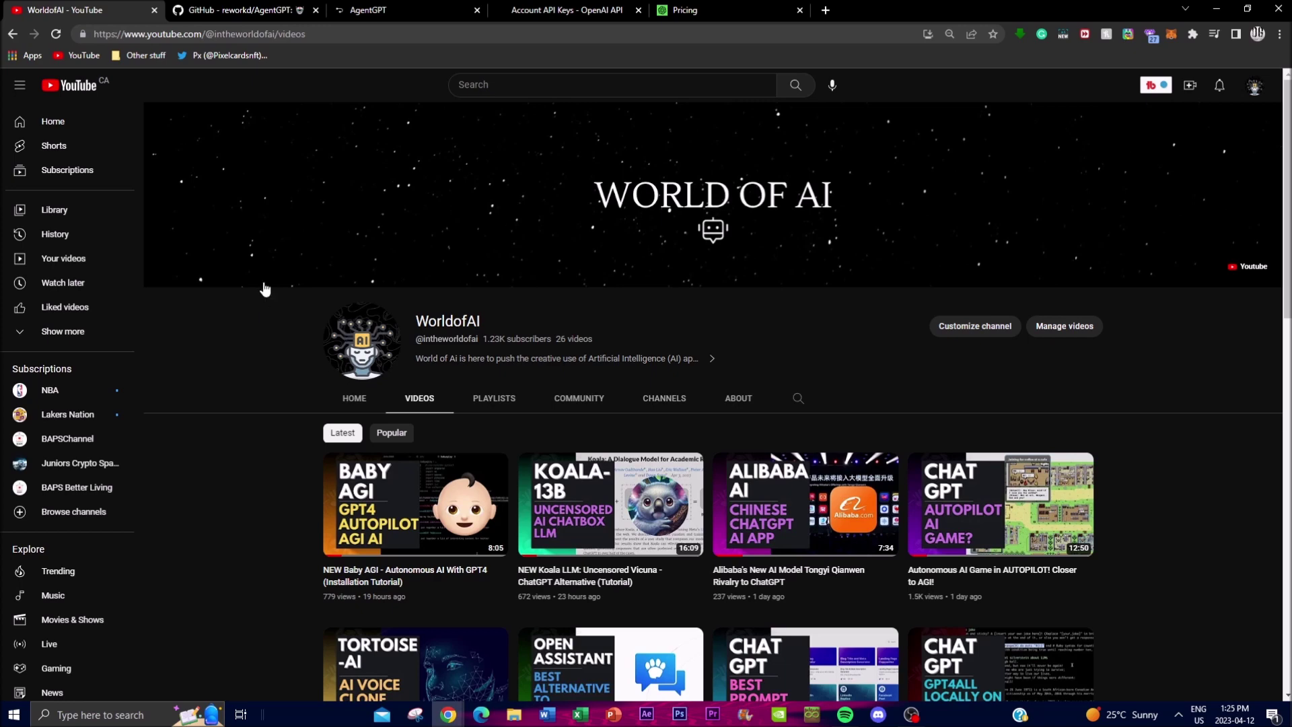
pyautogui.click(237, 9)
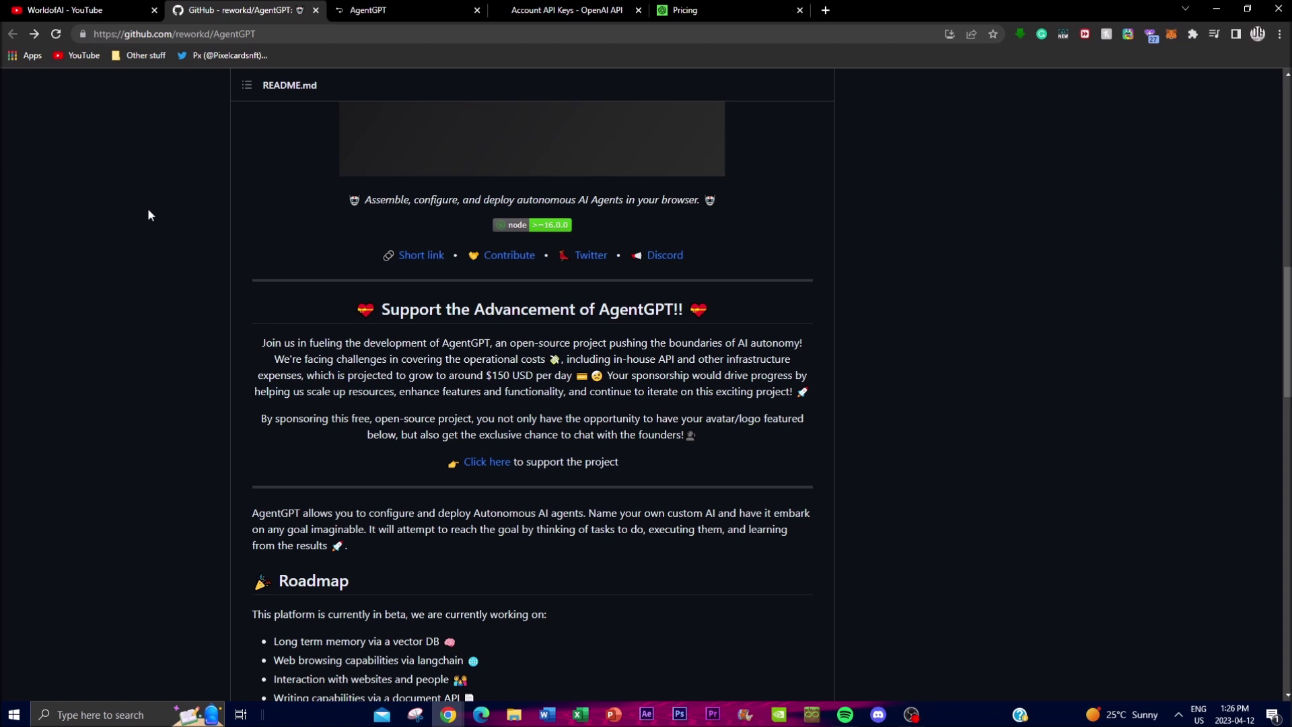
pyautogui.scroll(-3, 112, 253)
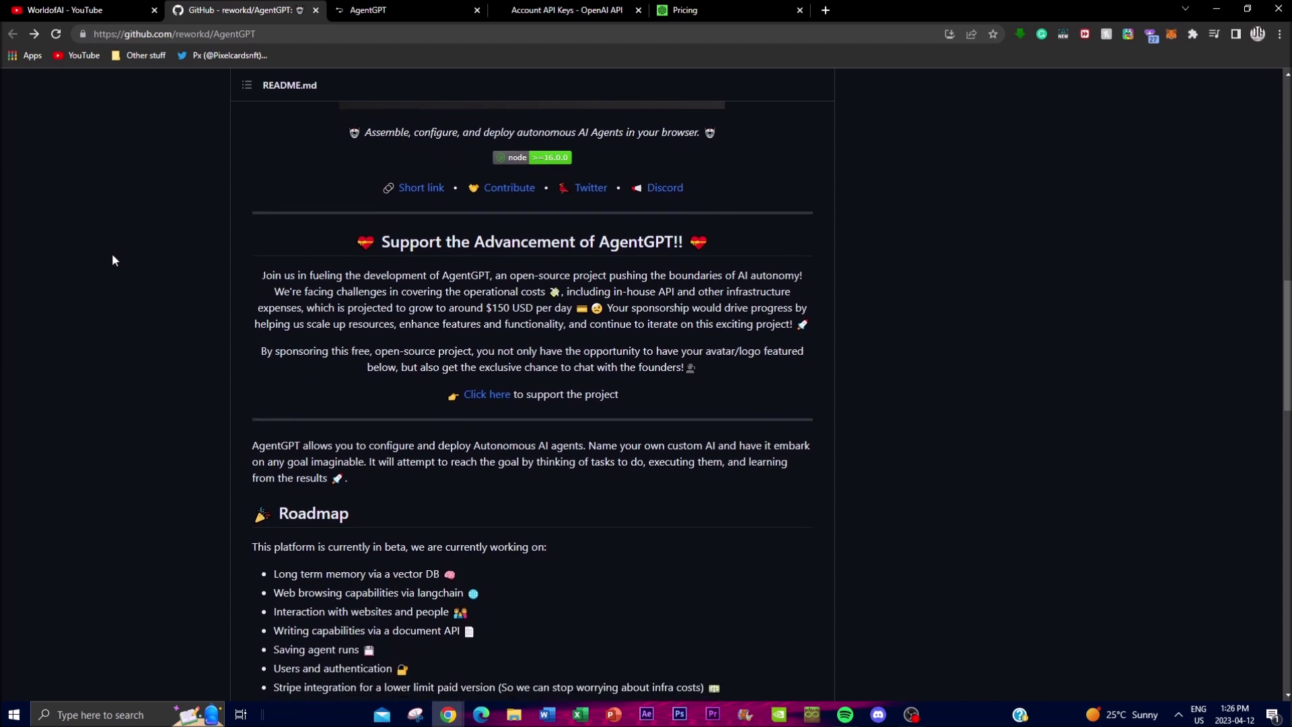
pyautogui.scroll(-1, 105, 251)
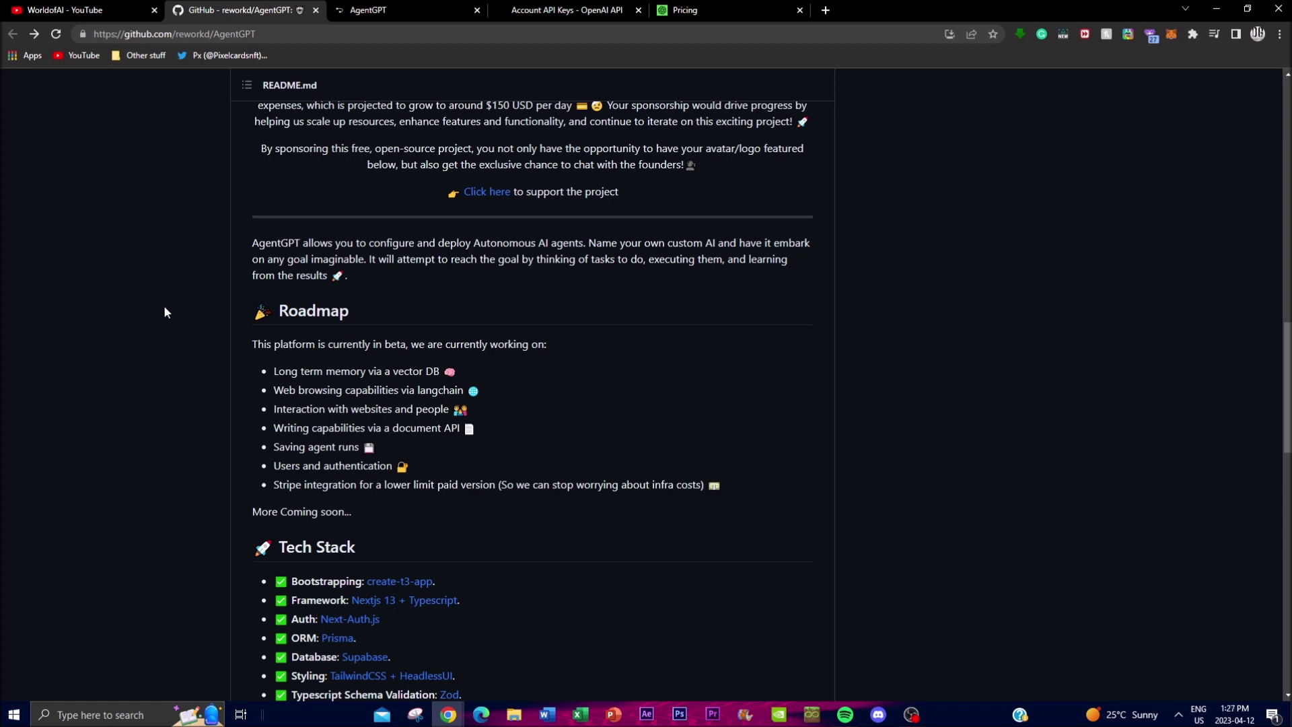
pyautogui.scroll(-3, 159, 309)
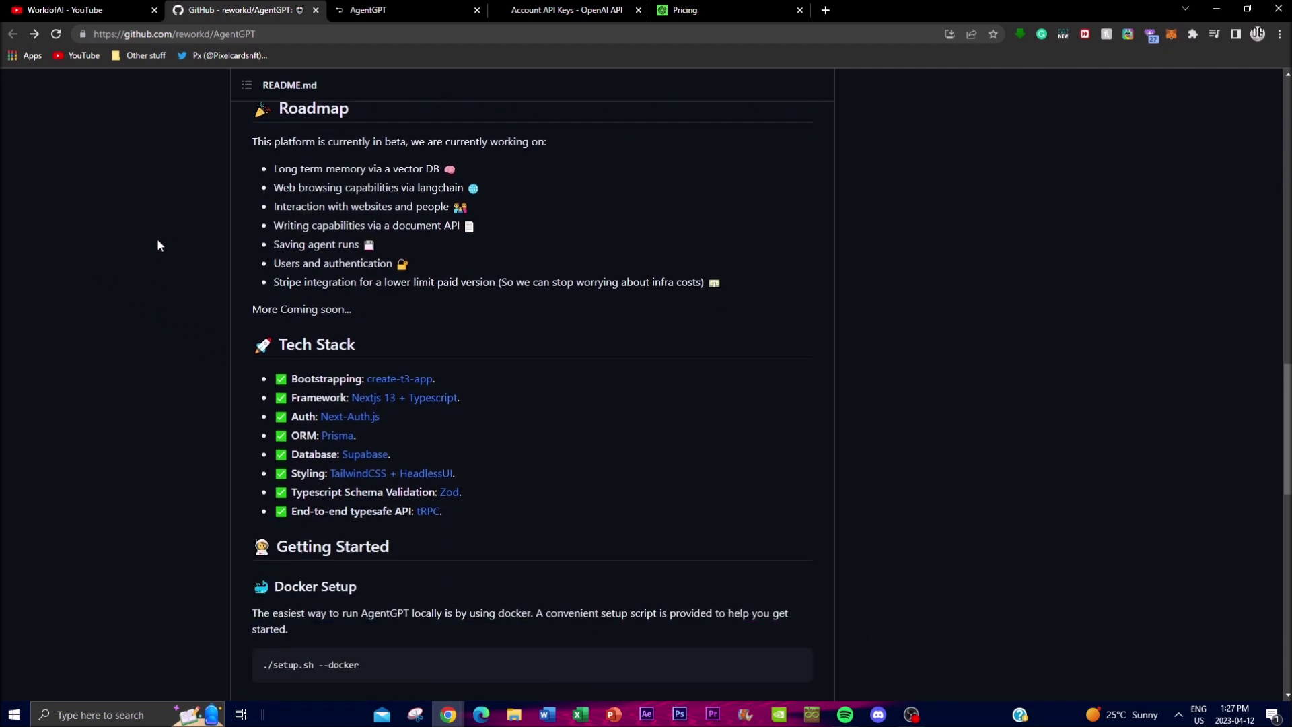
pyautogui.scroll(-1, 165, 248)
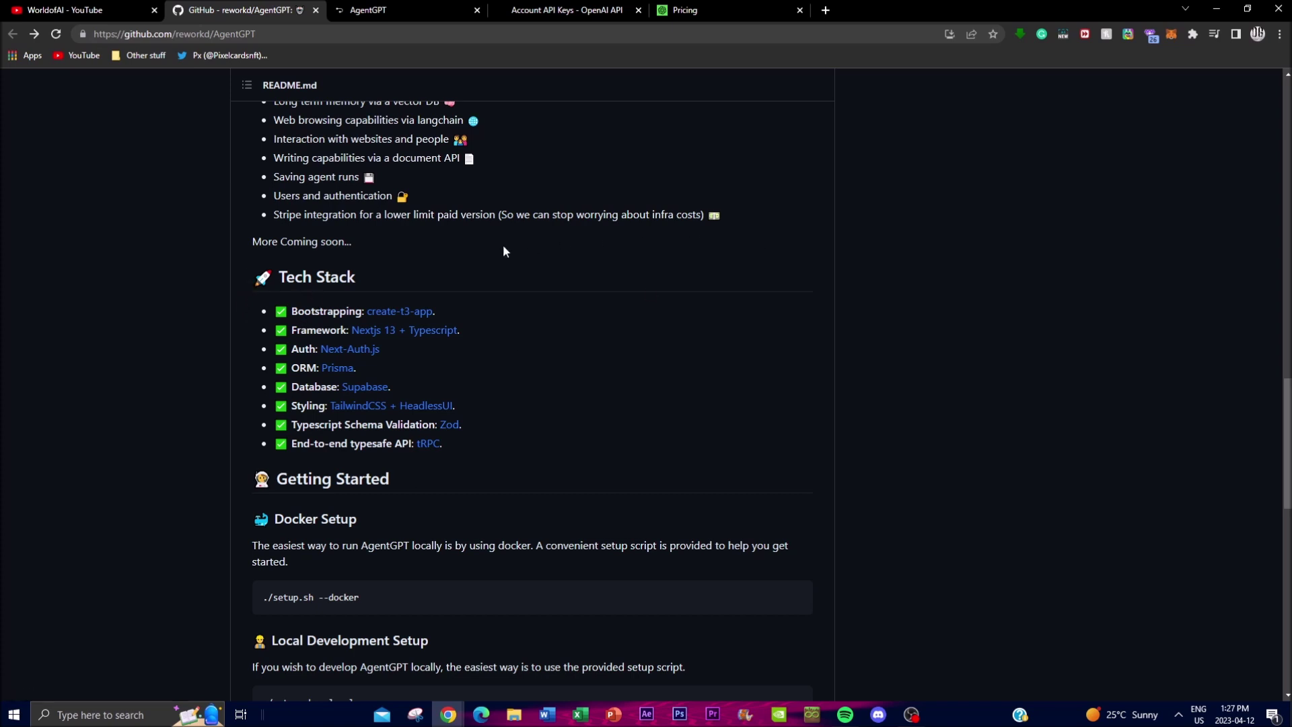
pyautogui.scroll(-1, 505, 251)
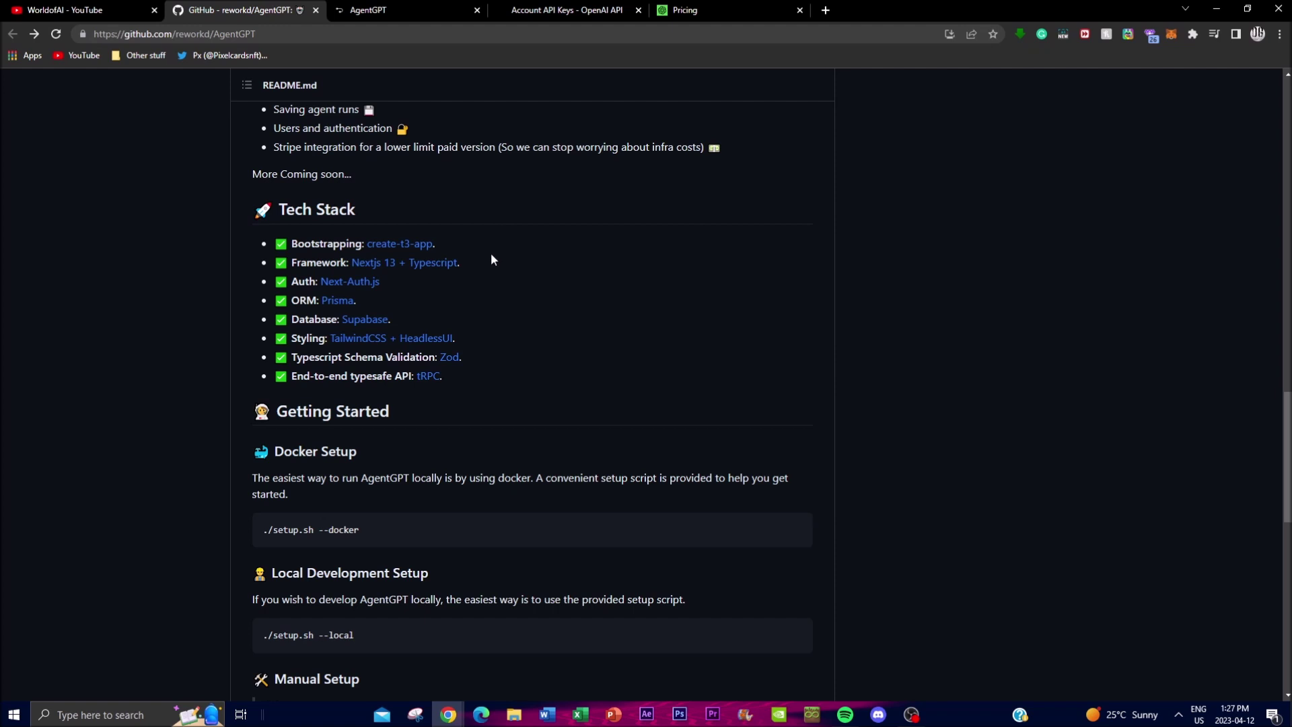
pyautogui.scroll(-3, 493, 250)
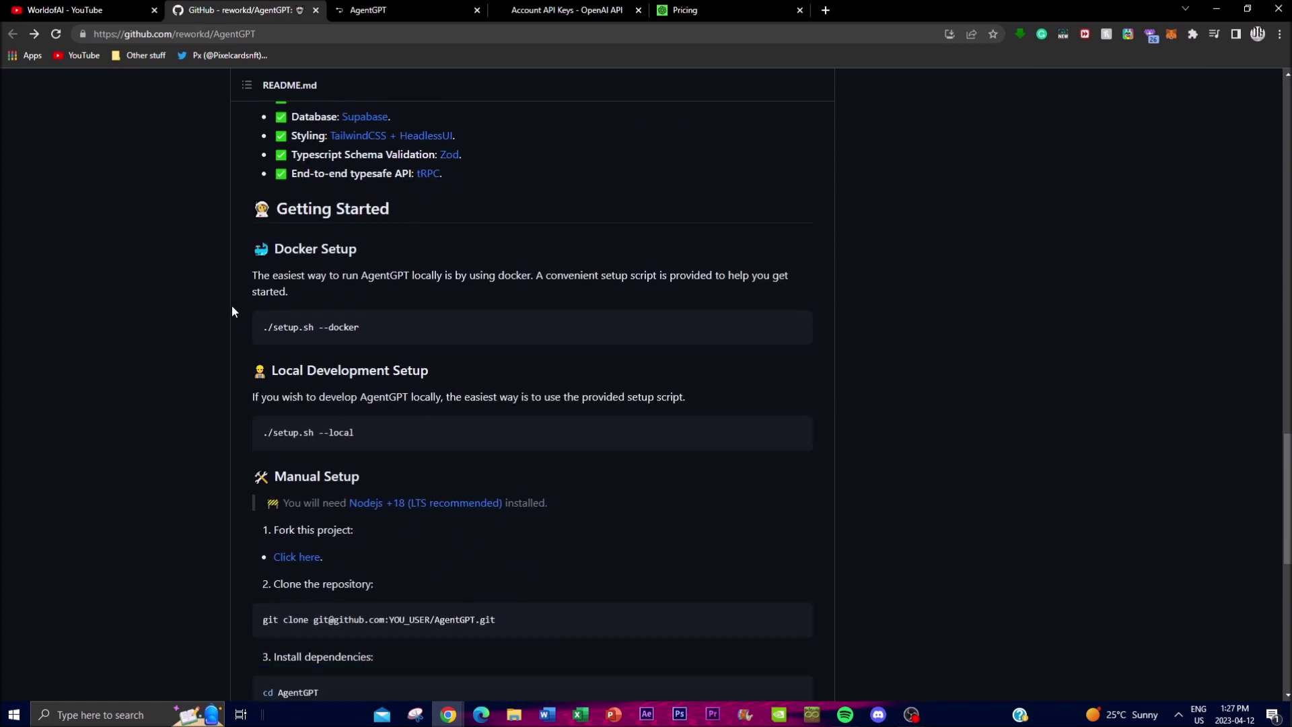
pyautogui.scroll(7, 203, 262)
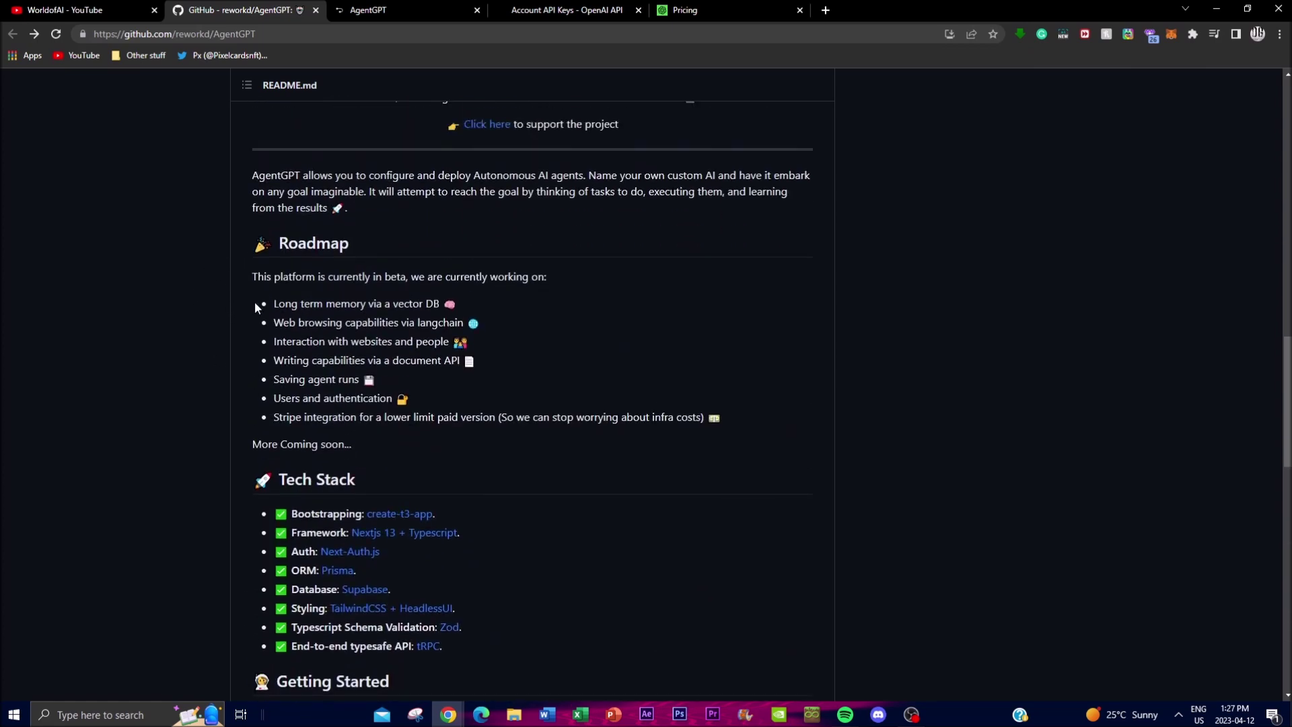
pyautogui.moveTo(259, 304); pyautogui.dragTo(479, 325)
pyautogui.scroll(6, 532, 383)
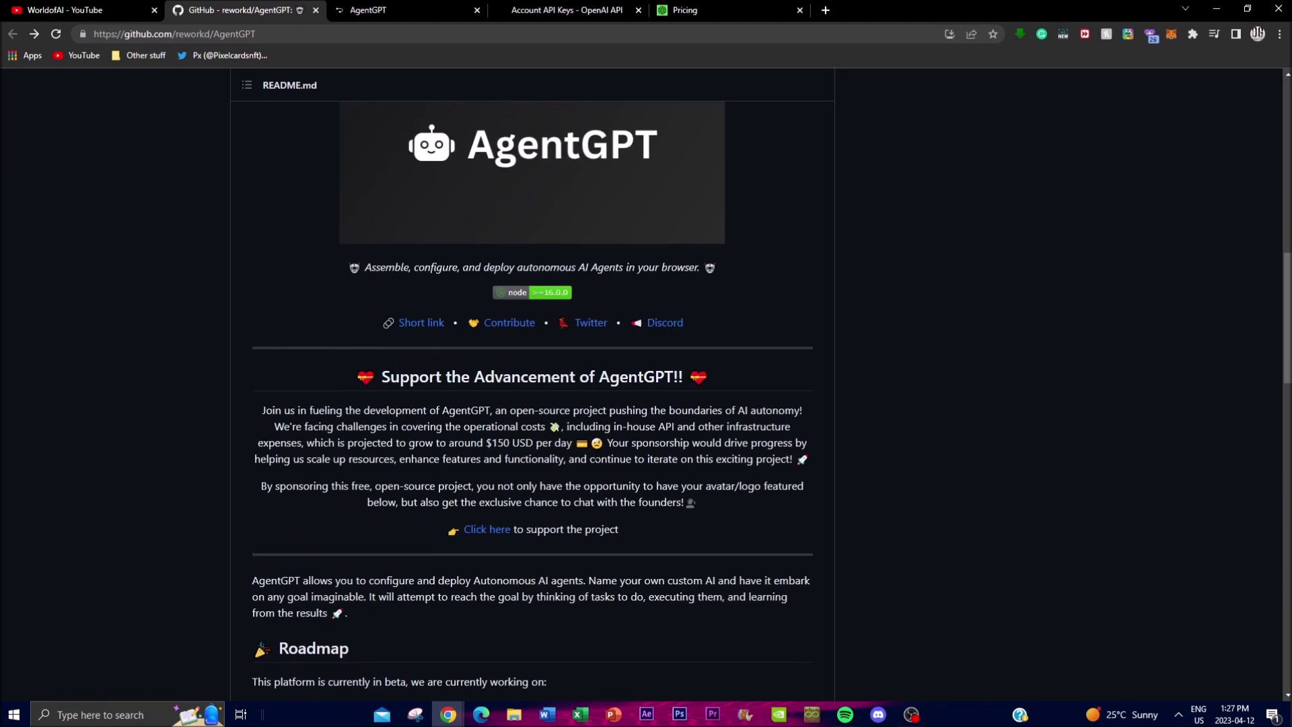
pyautogui.scroll(4, 352, 250)
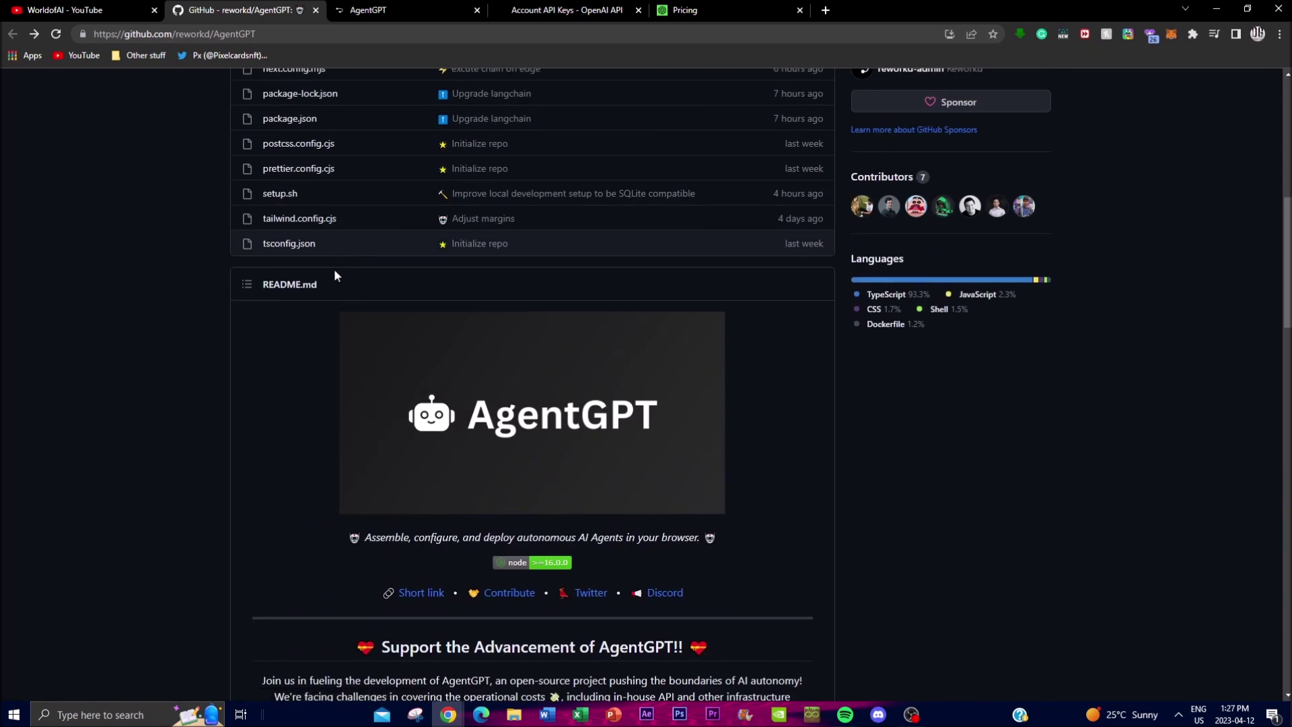
pyautogui.scroll(-9, 334, 276)
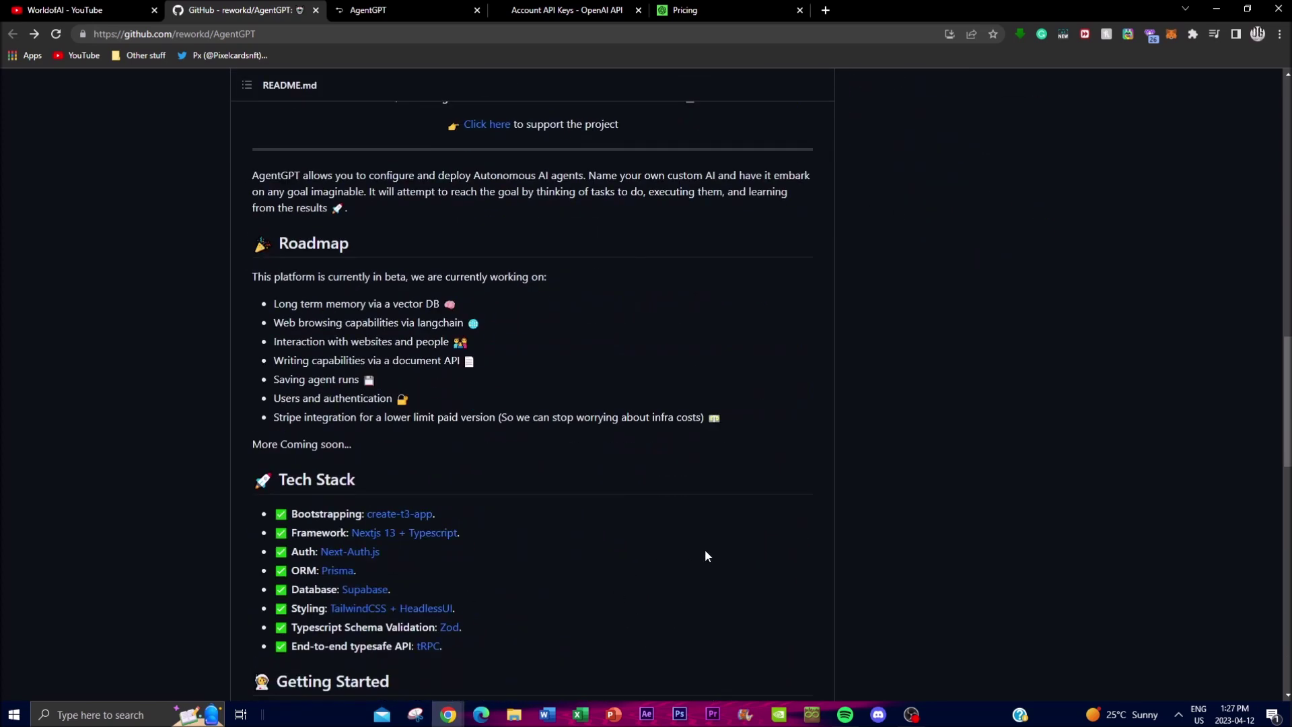
pyautogui.scroll(-6, 422, 389)
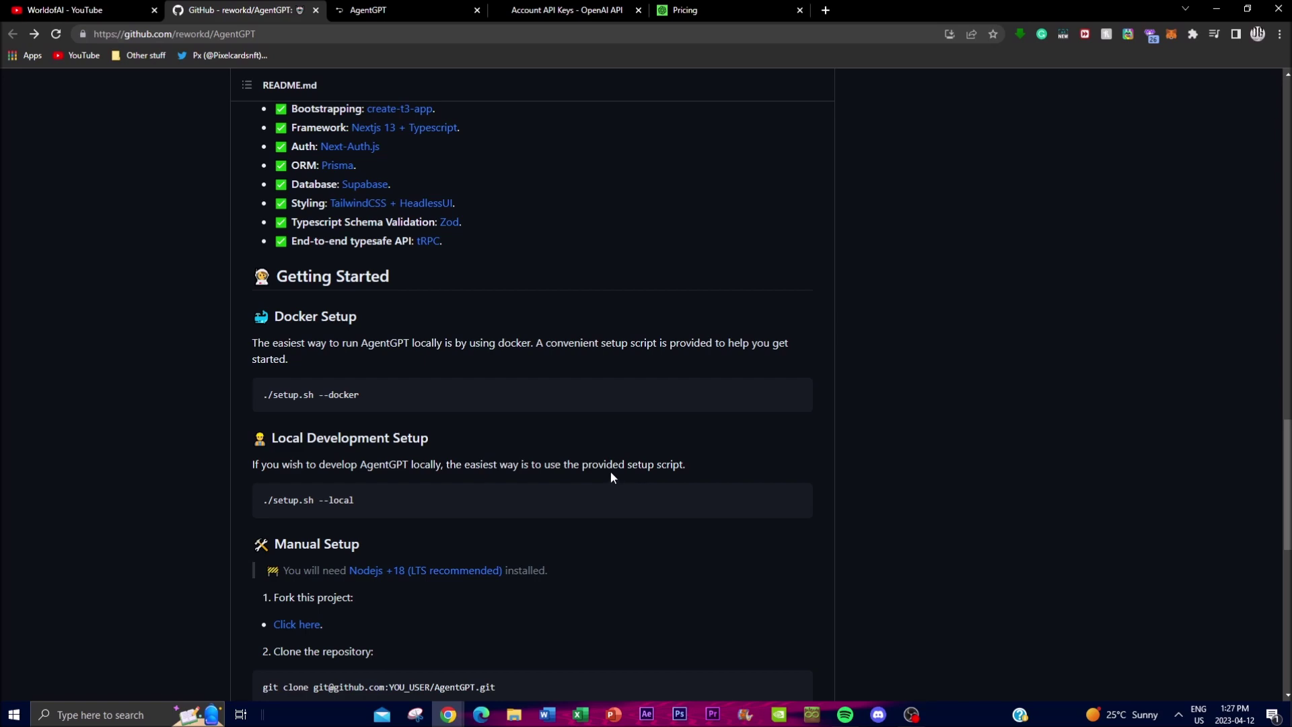
pyautogui.scroll(-1, 616, 475)
pyautogui.scroll(-10, 617, 483)
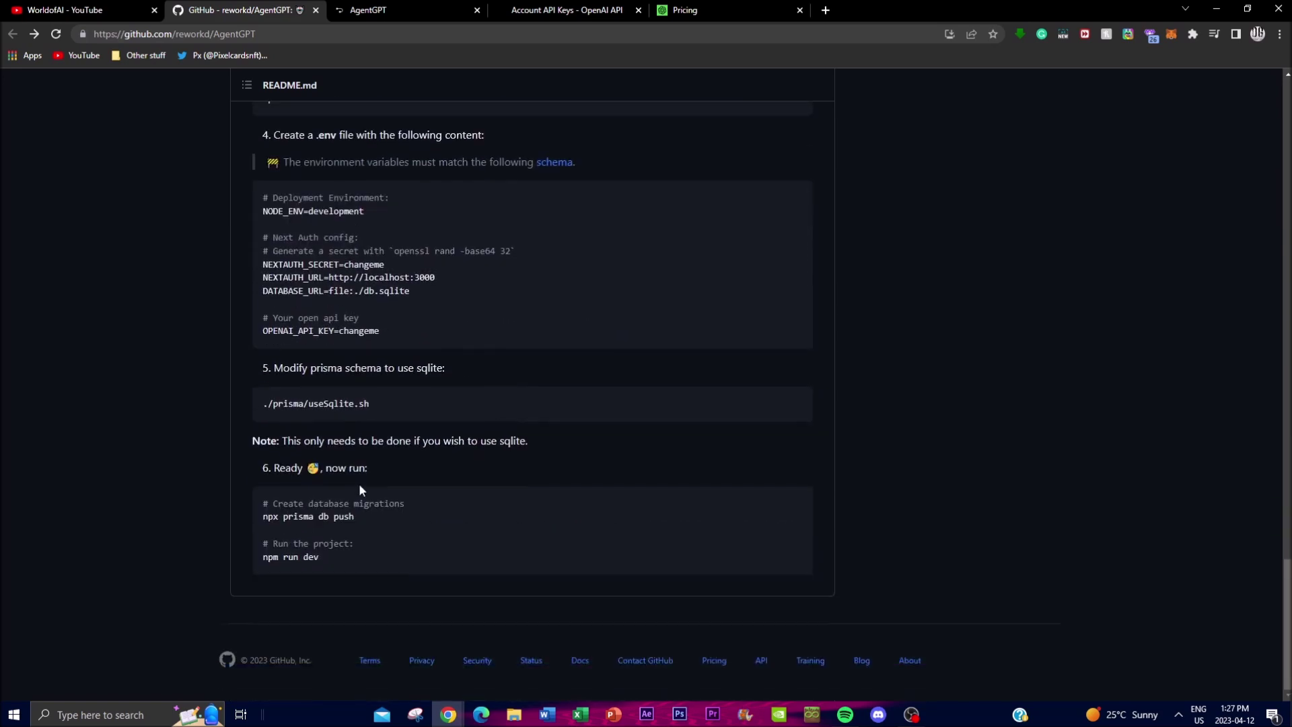
pyautogui.scroll(8, 301, 499)
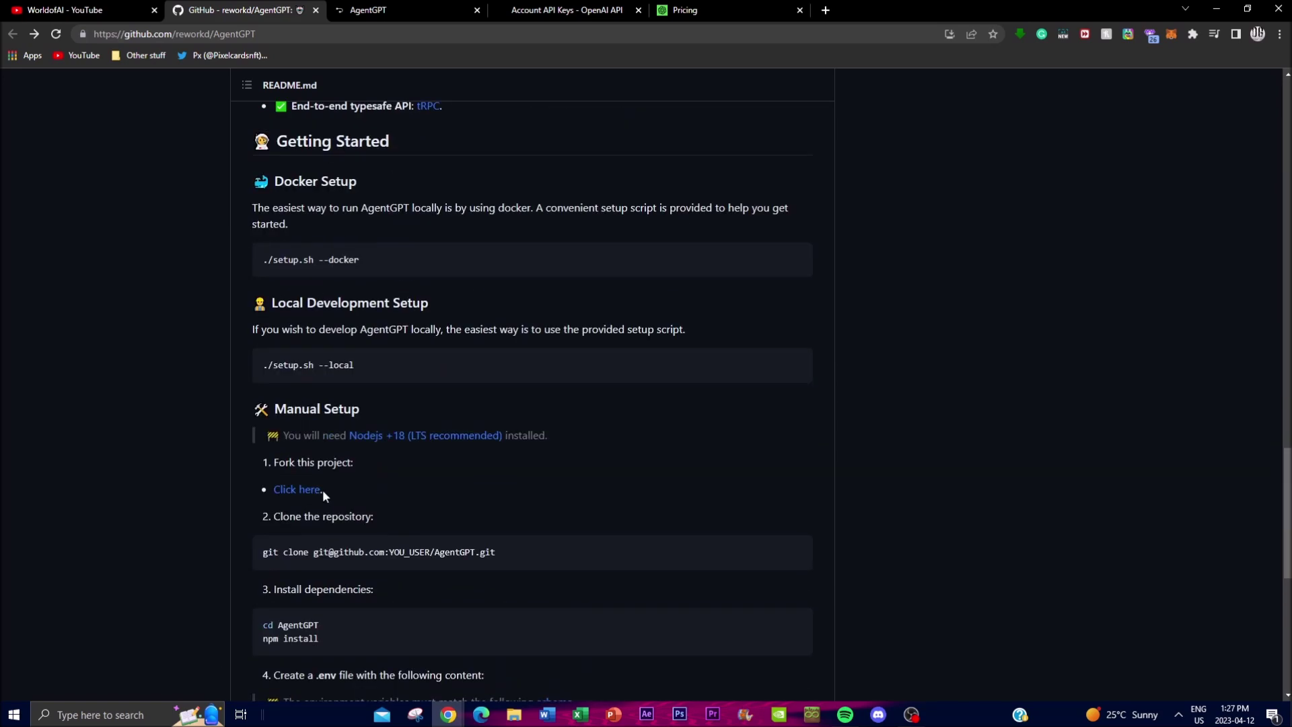
pyautogui.scroll(14, 603, 637)
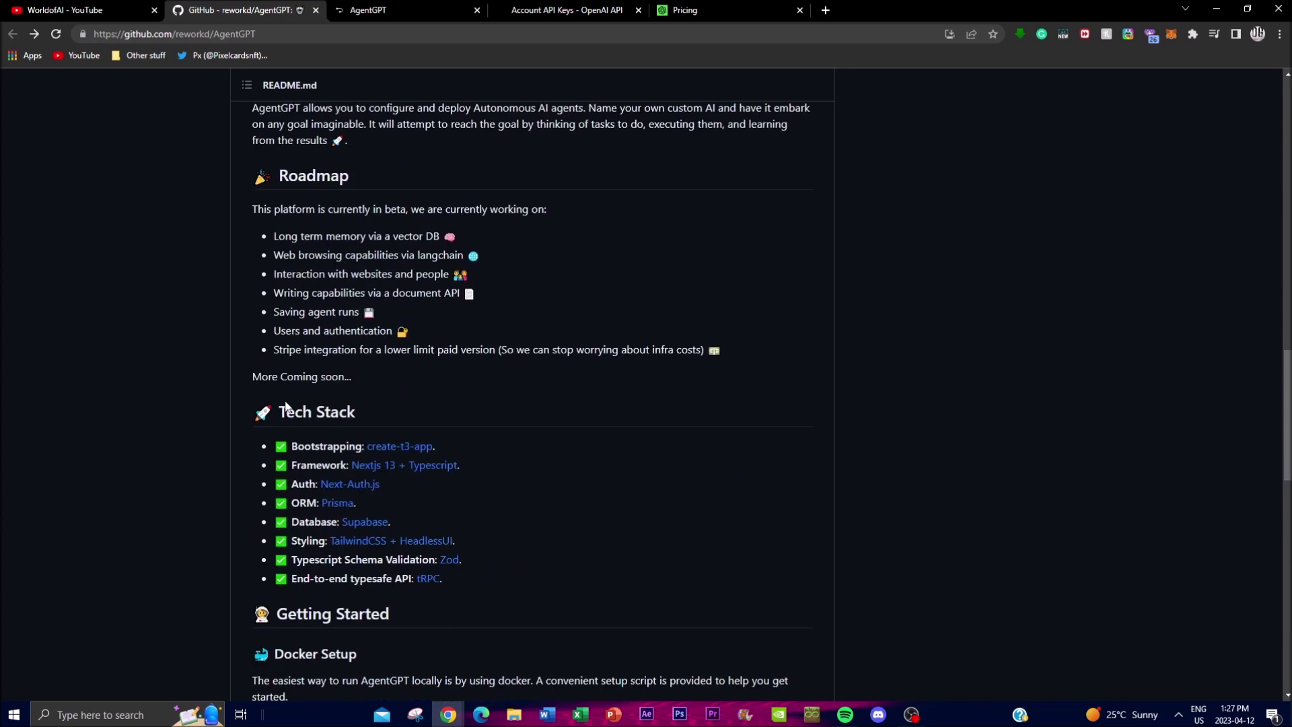
# Compare AgentGPT's API key prompt with the OpenAI API keys page, then save and dismiss the prompt
pyautogui.click(366, 9)
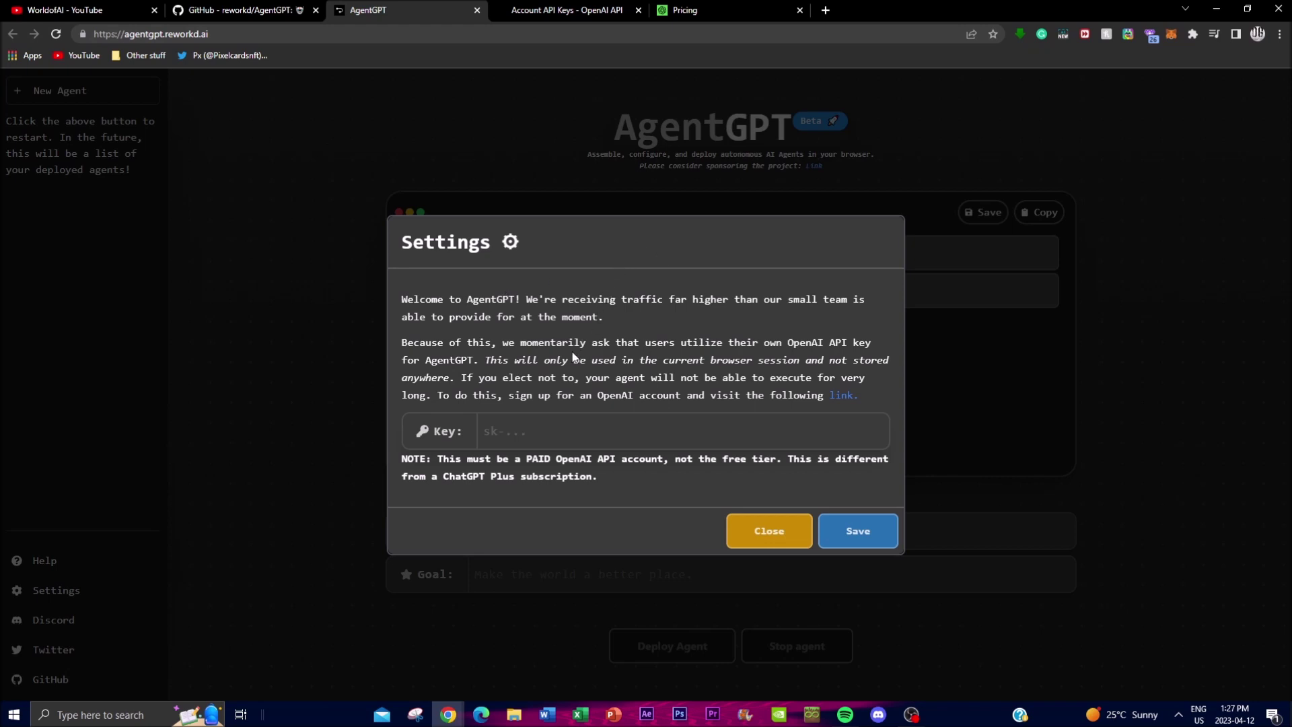
pyautogui.click(510, 443)
pyautogui.hotkey('ctrl', 'Tab')
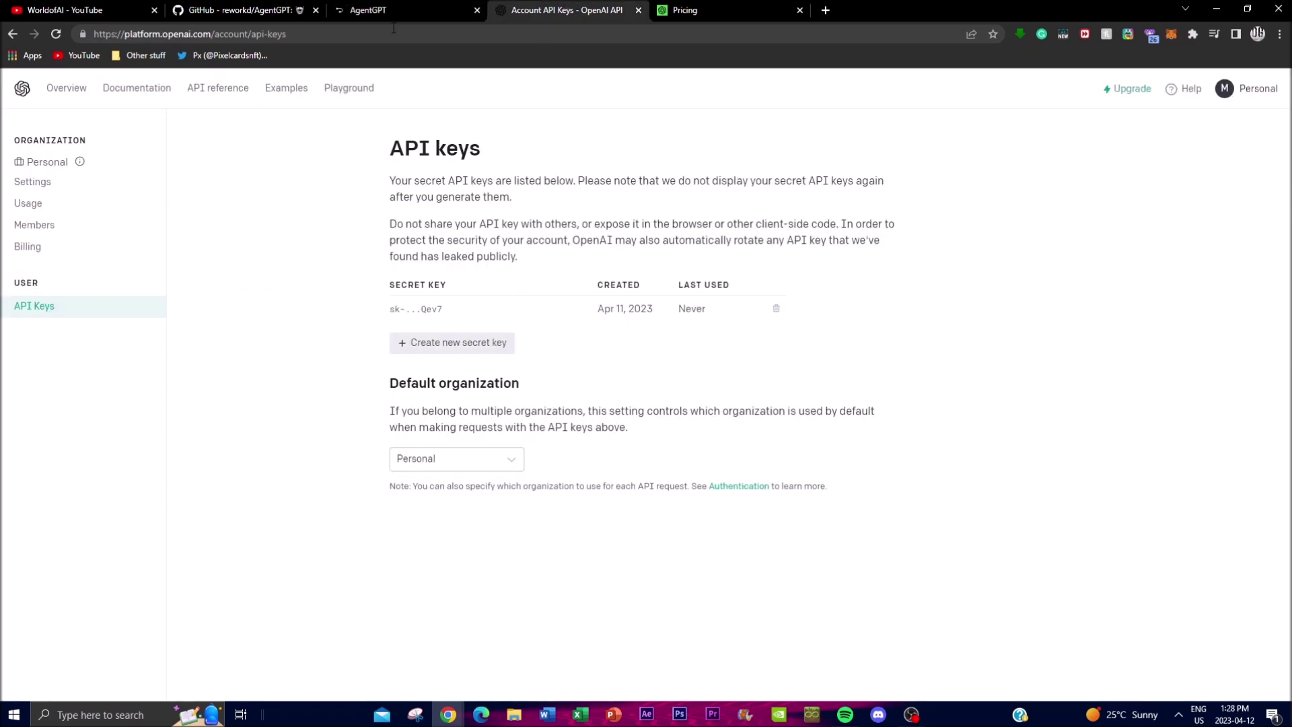
pyautogui.hotkey('ctrl', 'shift', 'Tab')
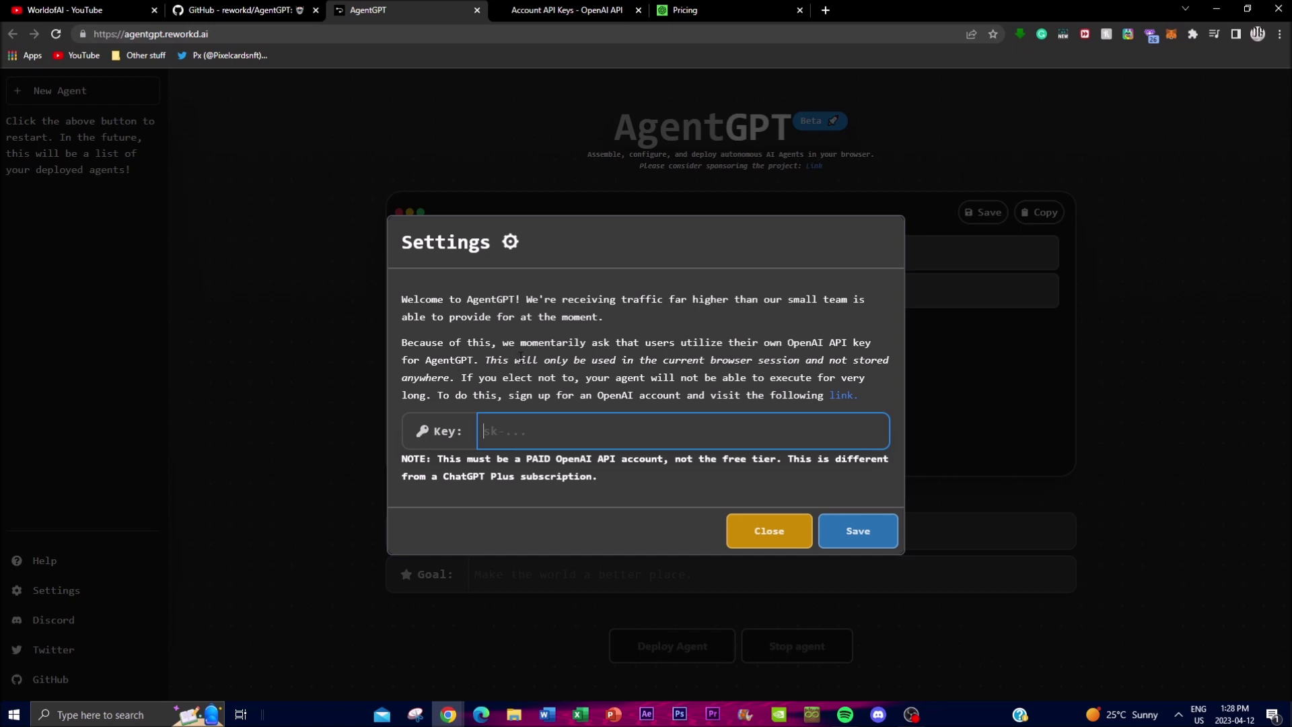
pyautogui.click(547, 9)
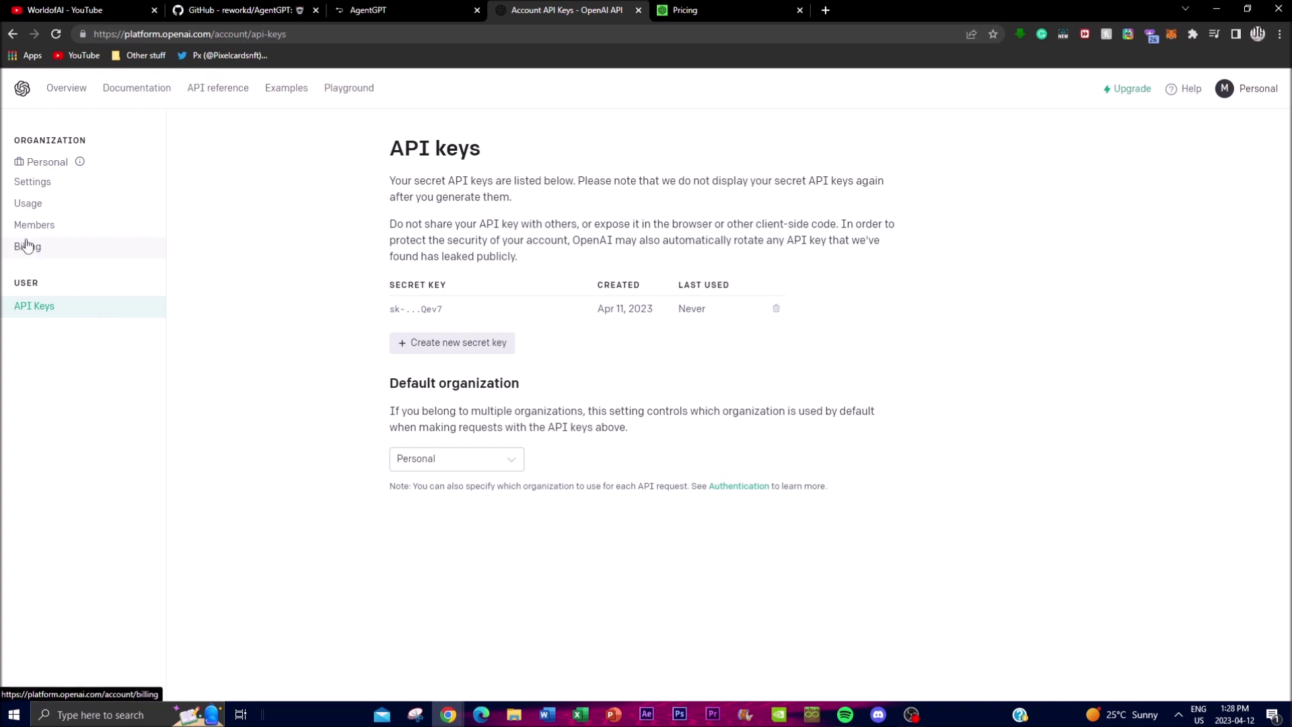
pyautogui.hotkey('ctrl', 'shift', 'Tab')
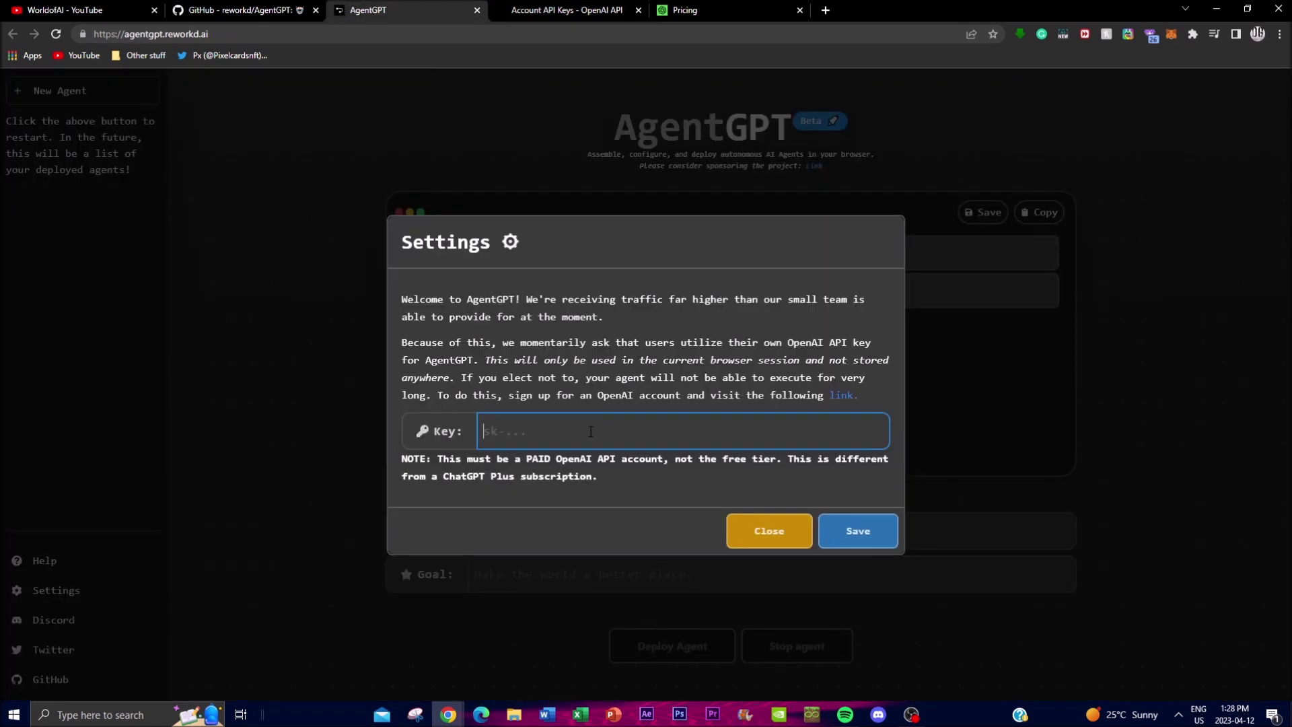
pyautogui.click(876, 541)
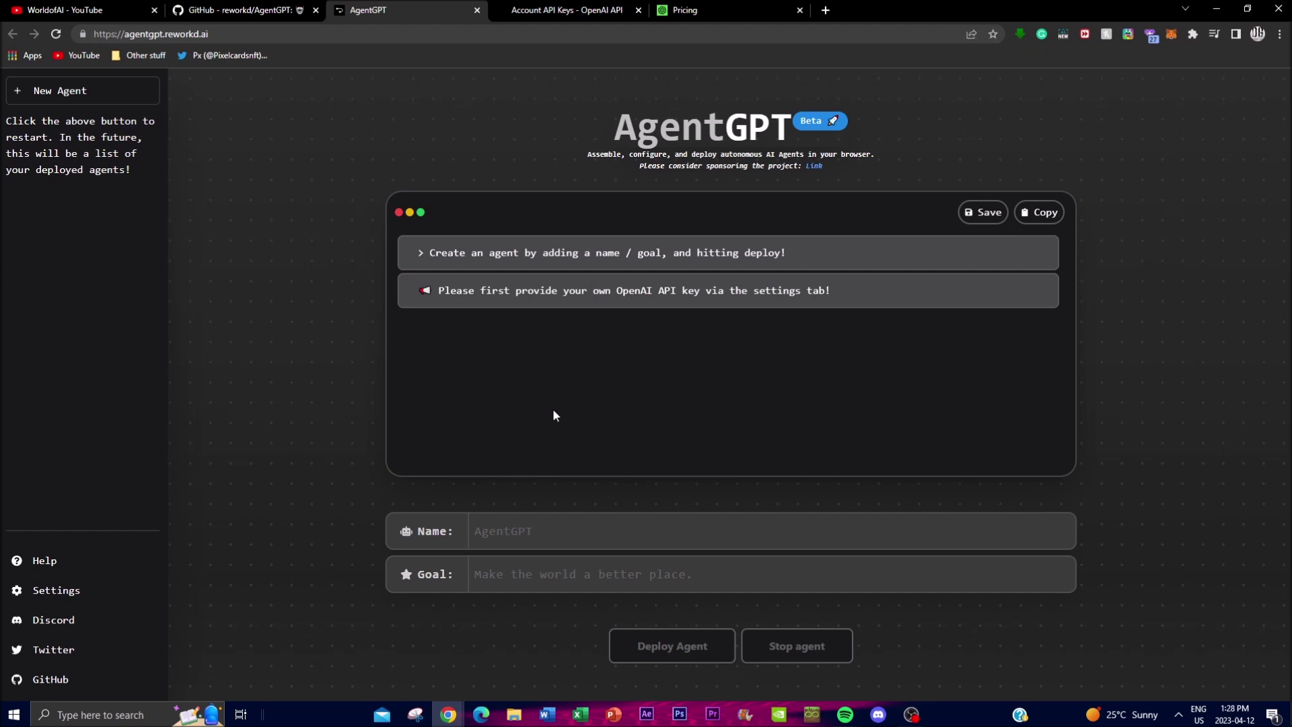
# Review OpenAI's model pricing and existing API keys before returning to the AgentGPT agent page
pyautogui.click(693, 10)
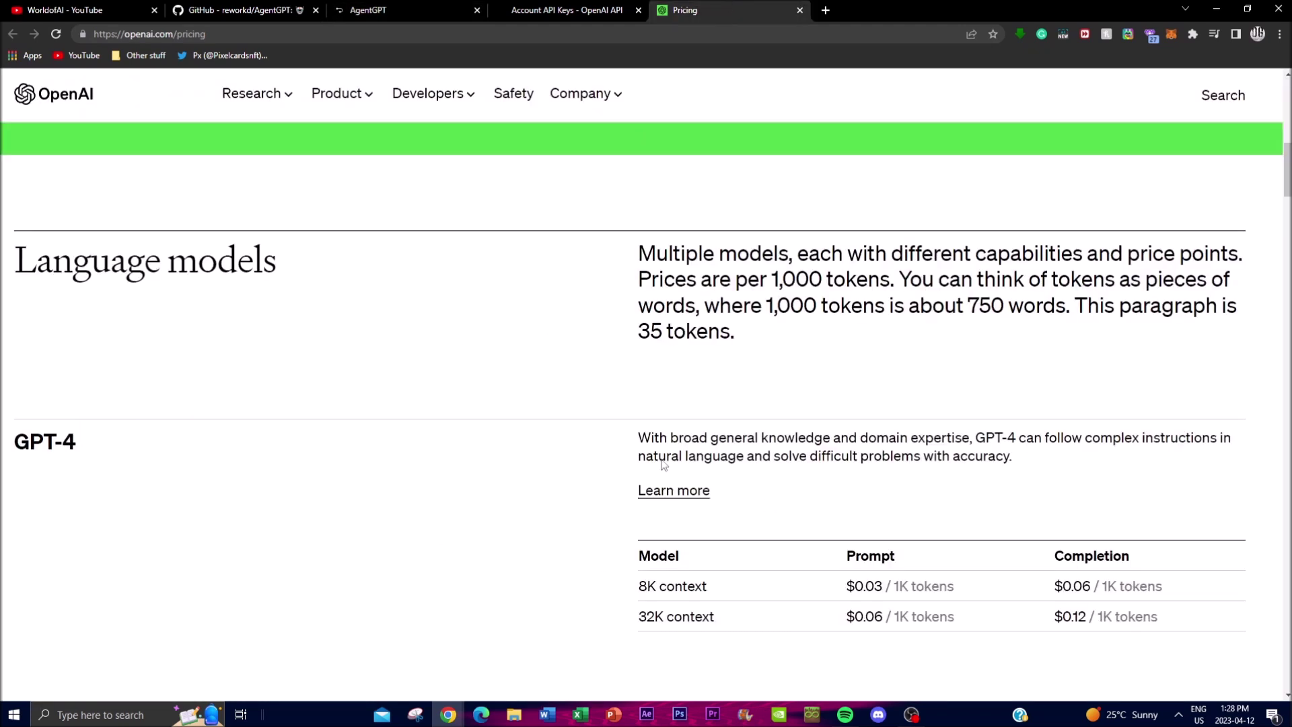
pyautogui.scroll(-1, 626, 542)
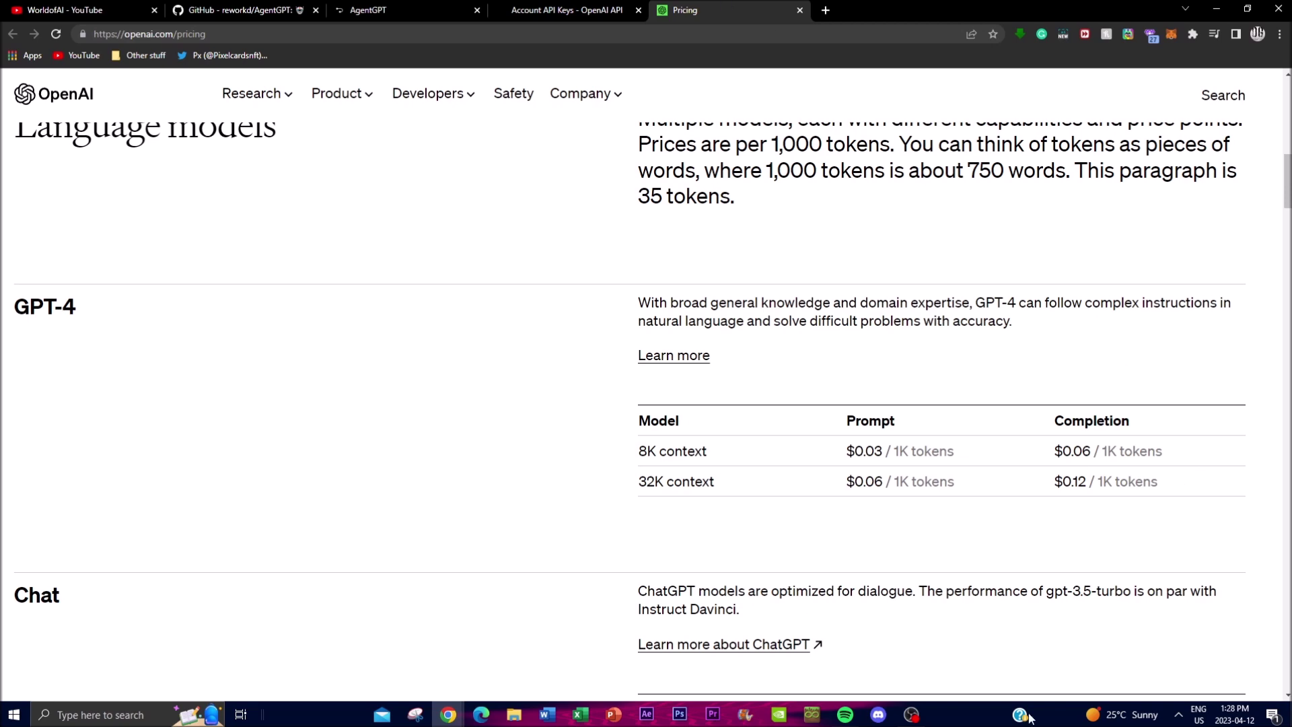
pyautogui.scroll(5, 636, 397)
pyautogui.click(567, 10)
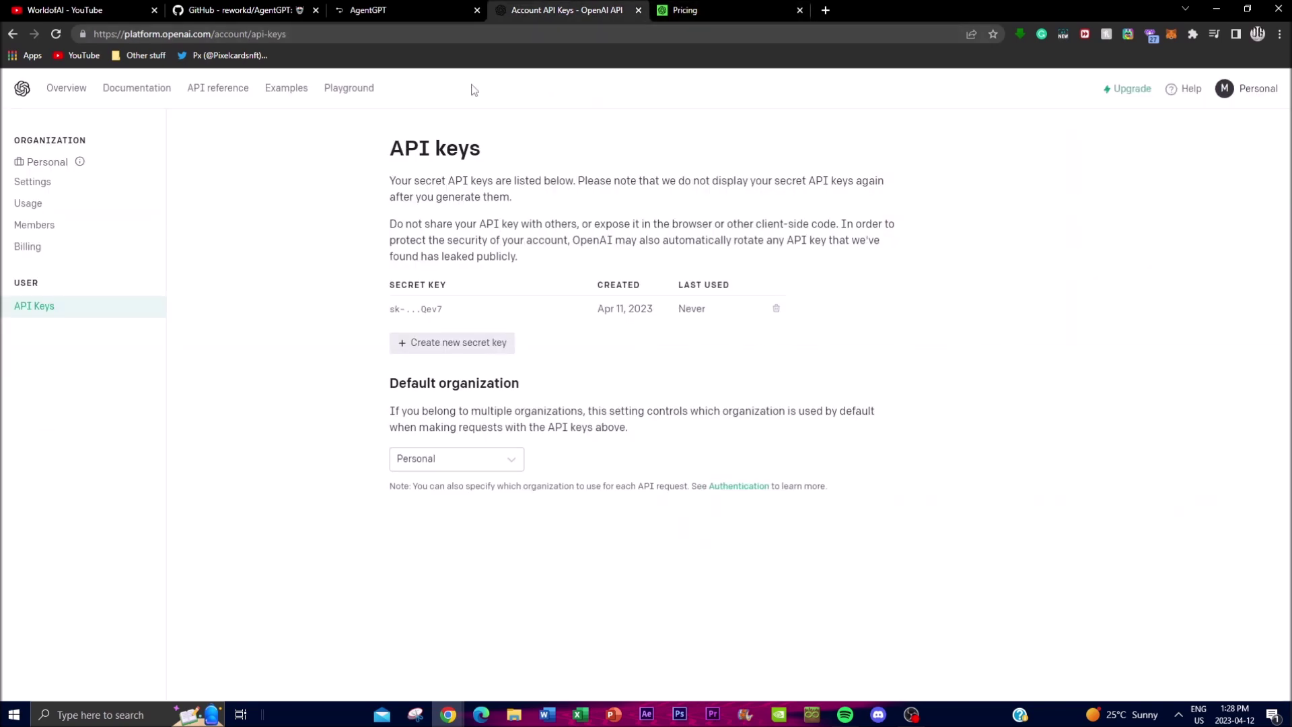
pyautogui.click(377, 10)
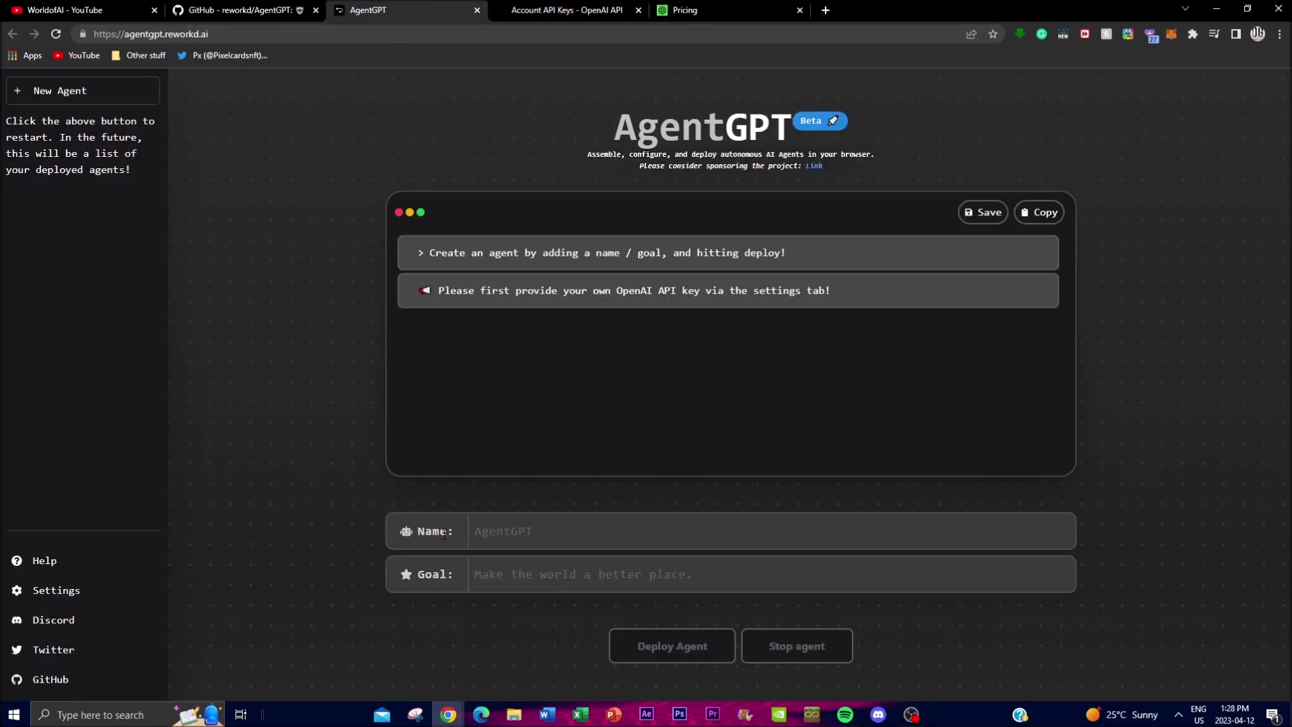
# Name the agent 'World of Ai' with the goal 'Write an article on how to grow your youtube channel'
pyautogui.click(483, 542)
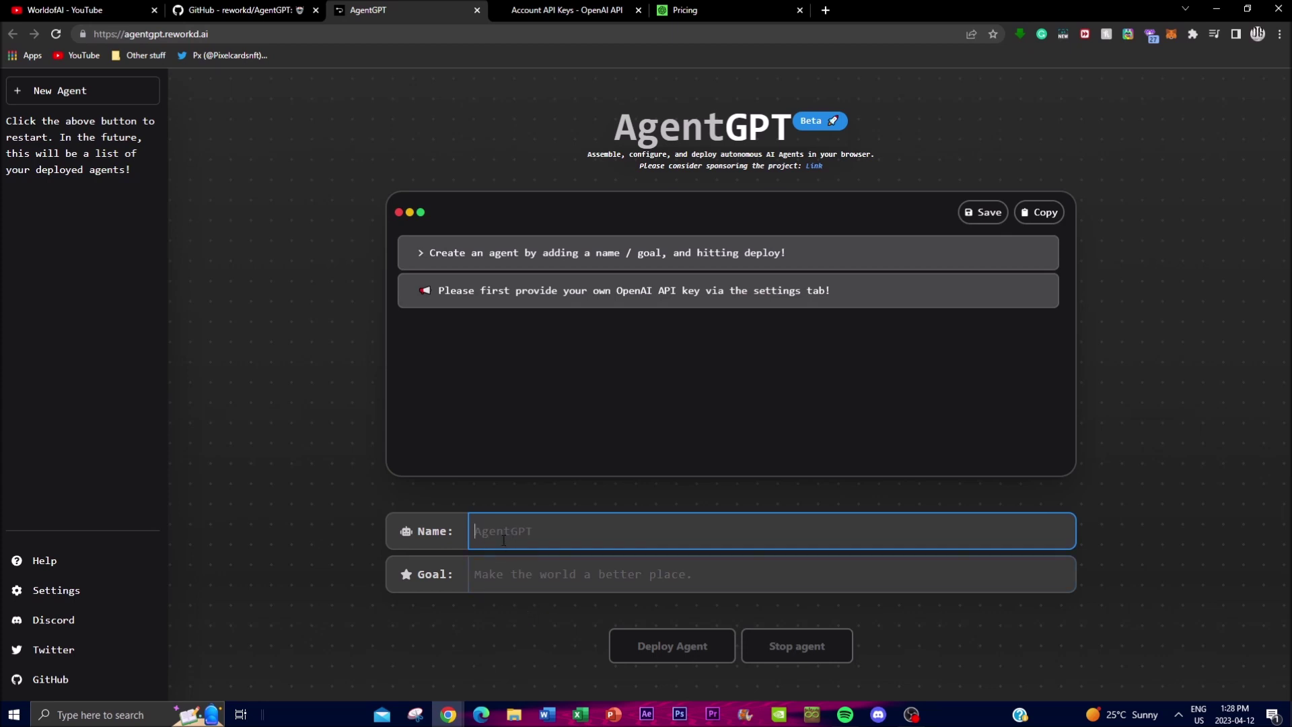
pyautogui.write('World of Ai')
pyautogui.press('Tab')
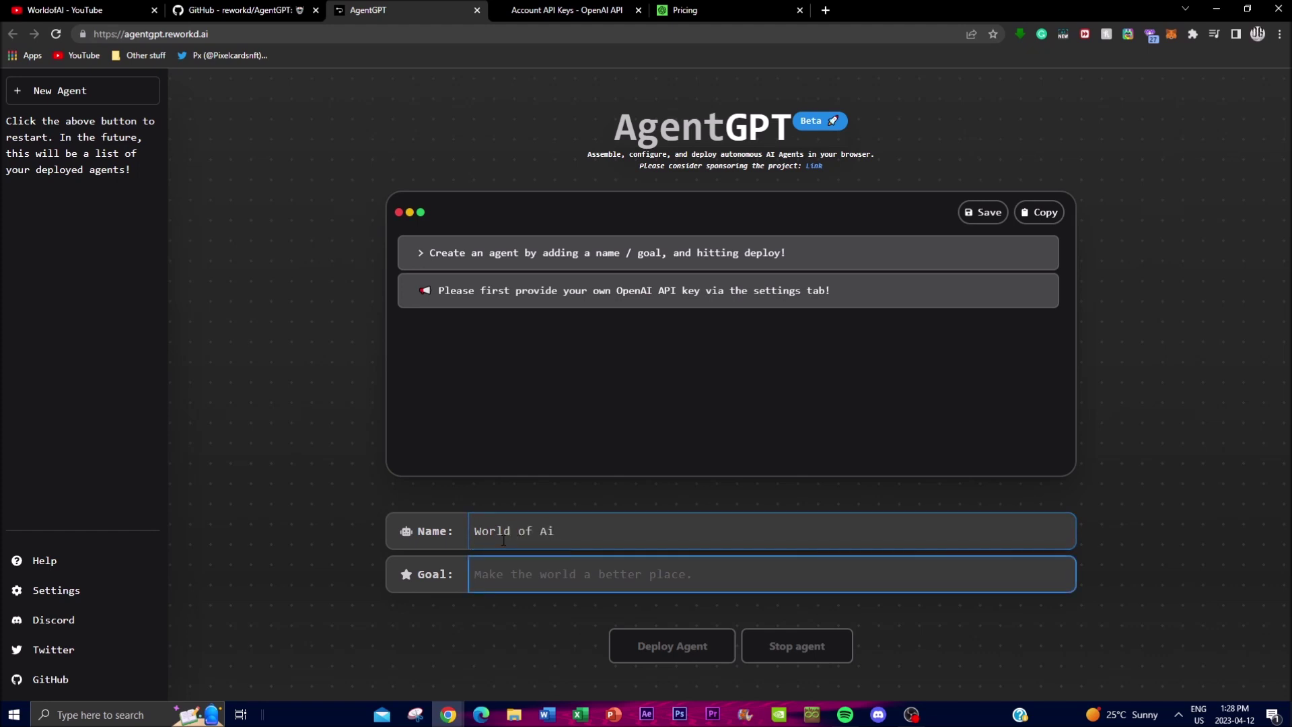
pyautogui.write('Wr')
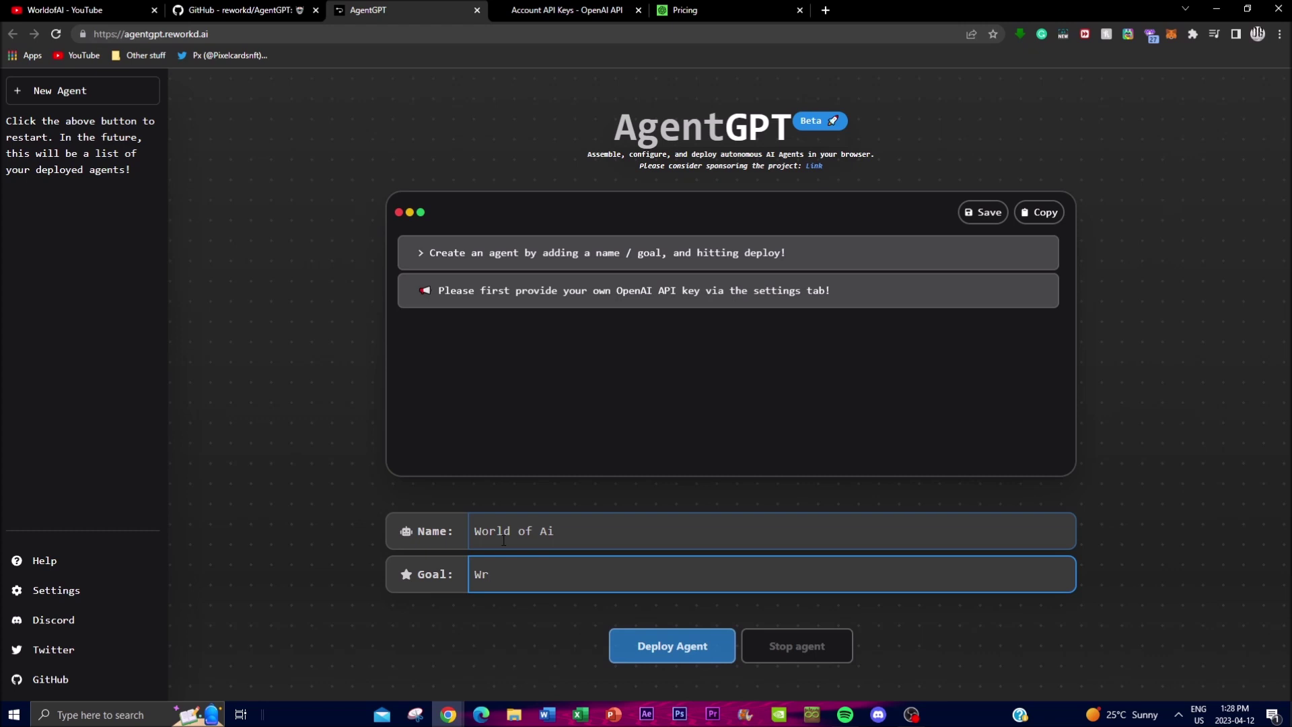
pyautogui.write('ite')
pyautogui.write('an article on how to grow your youtuve')
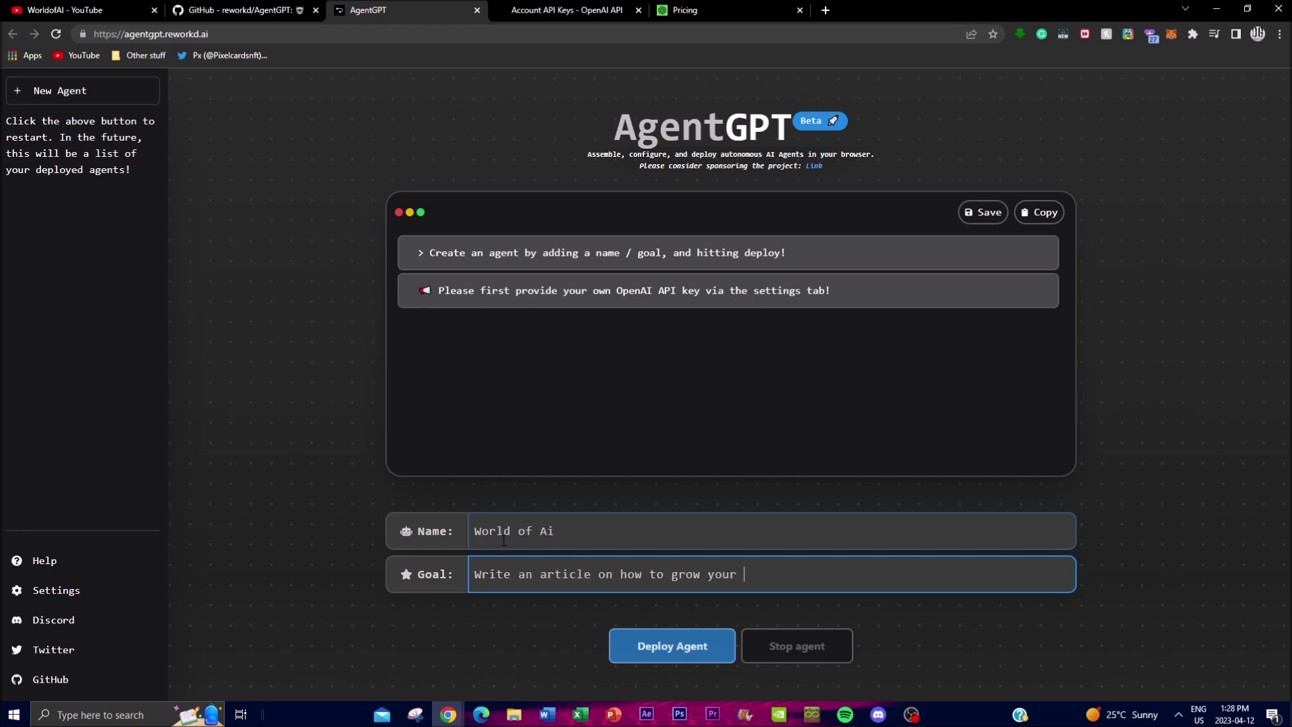
pyautogui.press('BackSpace')
pyautogui.press('BackSpace')
pyautogui.write('be channel')
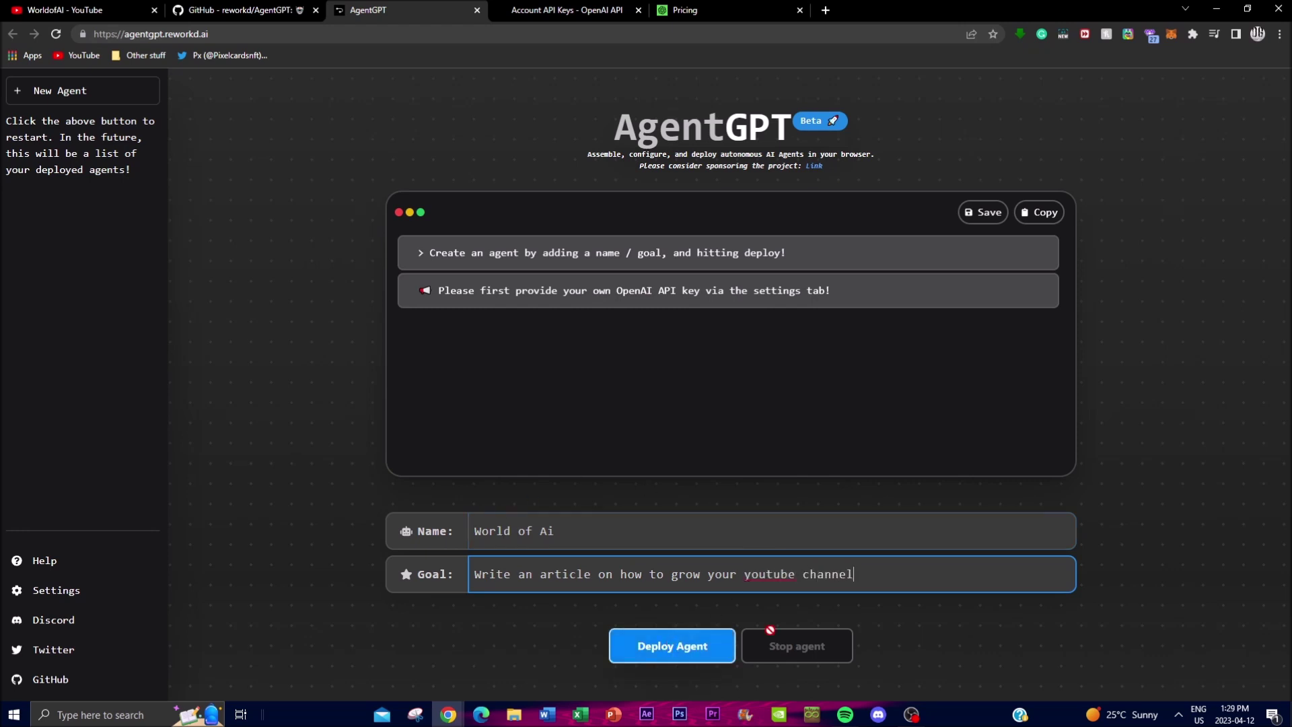
pyautogui.moveTo(898, 574); pyautogui.dragTo(527, 572)
pyautogui.click(448, 568)
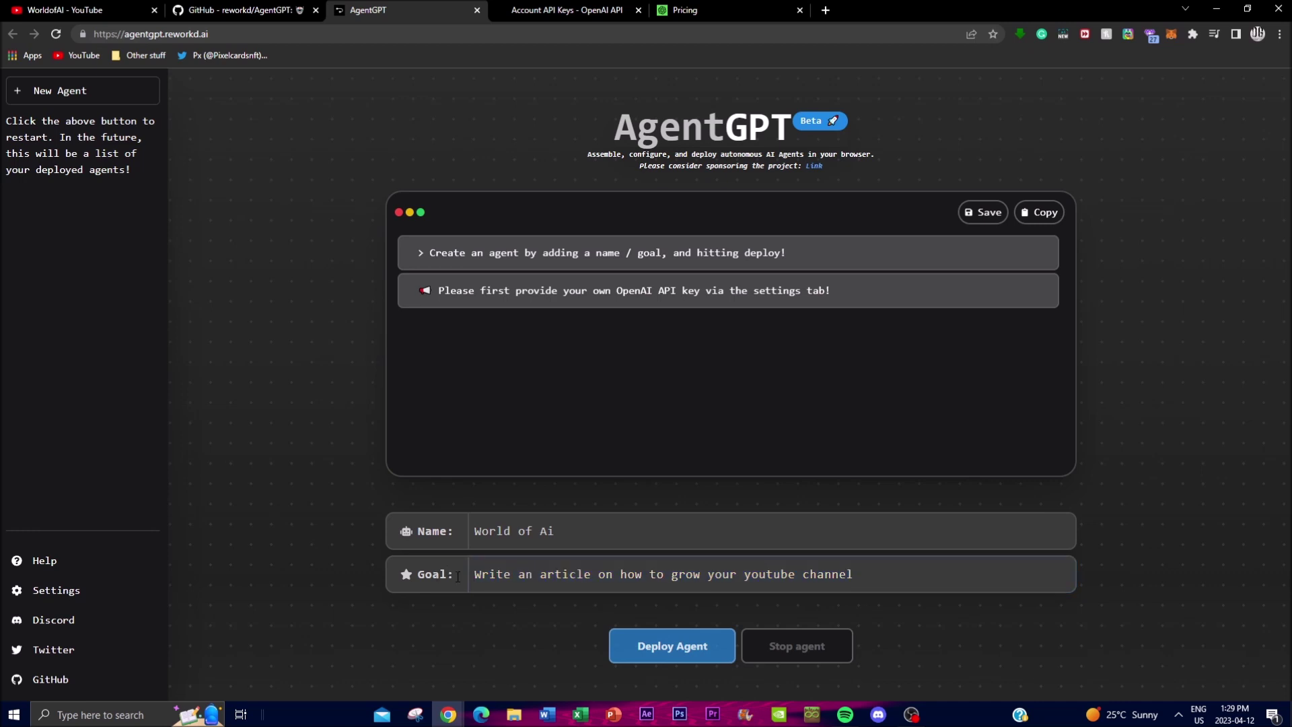
# Deploy the World of Ai agent and copy its research-strategies task text
pyautogui.click(653, 646)
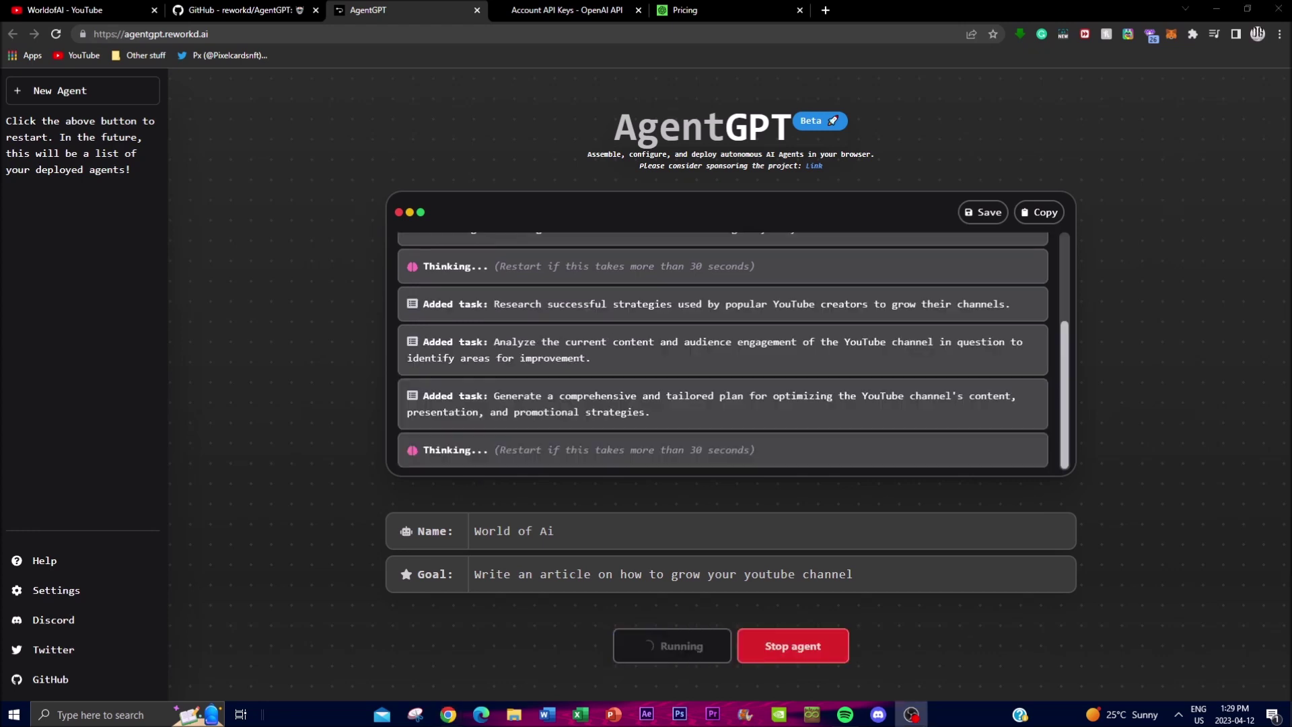
pyautogui.click(528, 304)
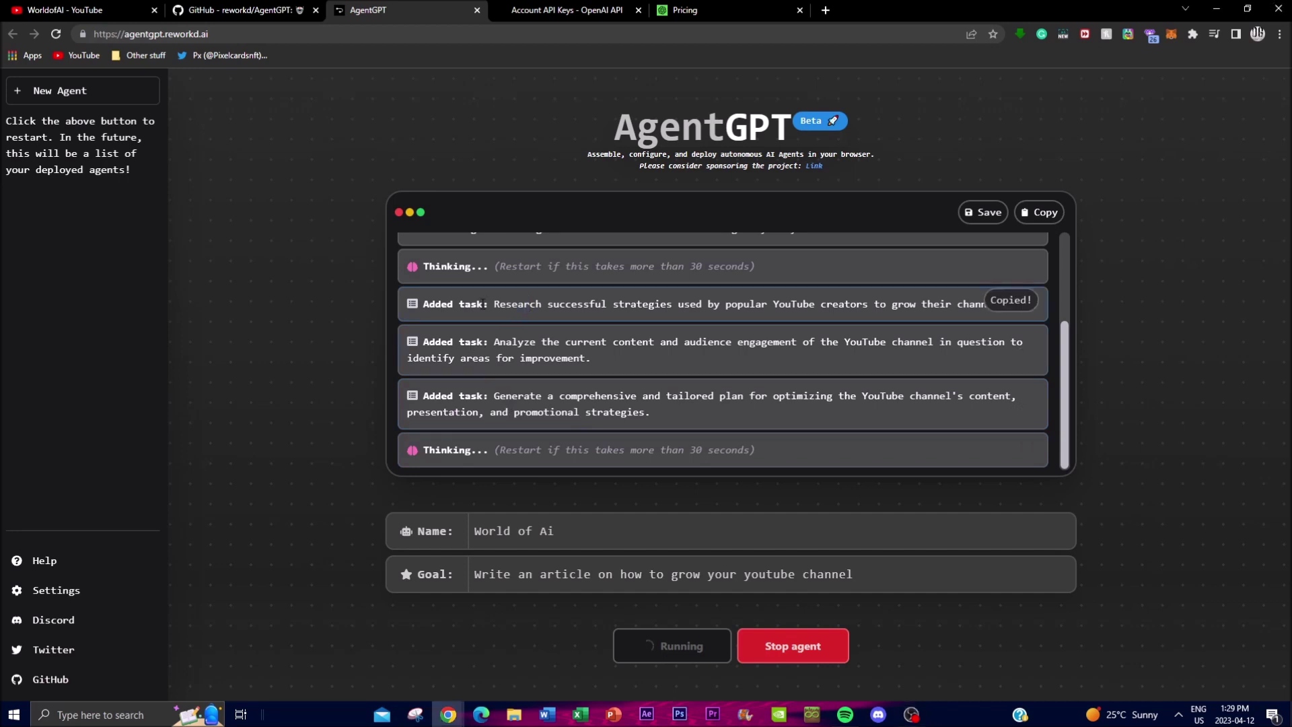
pyautogui.moveTo(493, 304); pyautogui.dragTo(680, 303)
pyautogui.doubleClick(723, 303)
pyautogui.click(899, 311)
# Copy the Analyze and Generate task texts from the agent's task list
pyautogui.scroll(10, 586, 322)
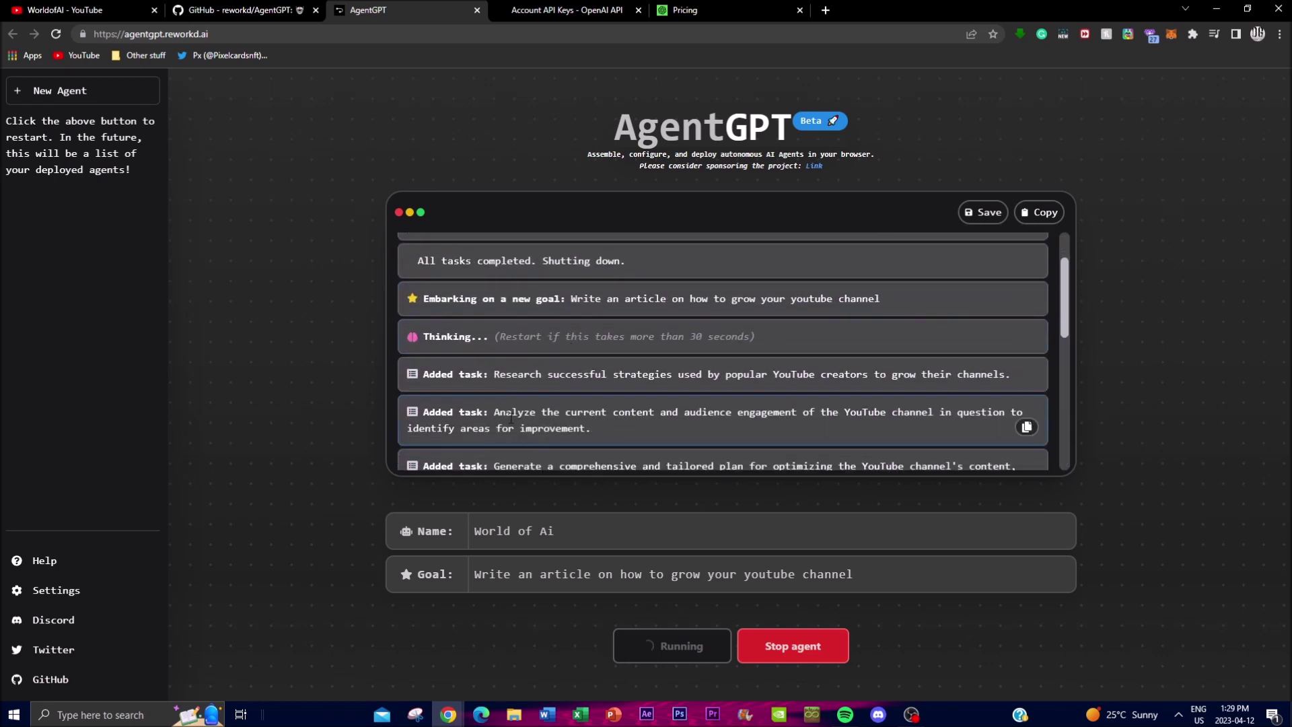
pyautogui.moveTo(511, 419); pyautogui.dragTo(660, 413)
pyautogui.hotkey('ctrl', 'c')
pyautogui.click(772, 420)
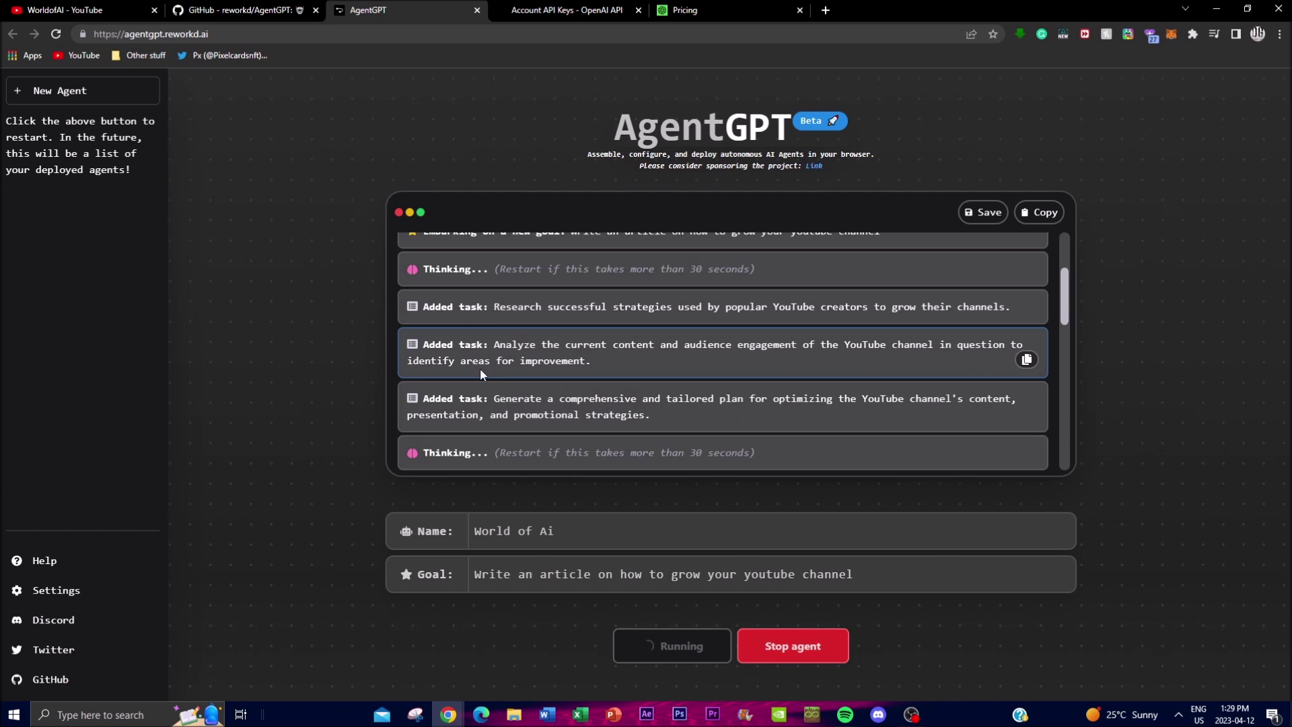
pyautogui.click(496, 399)
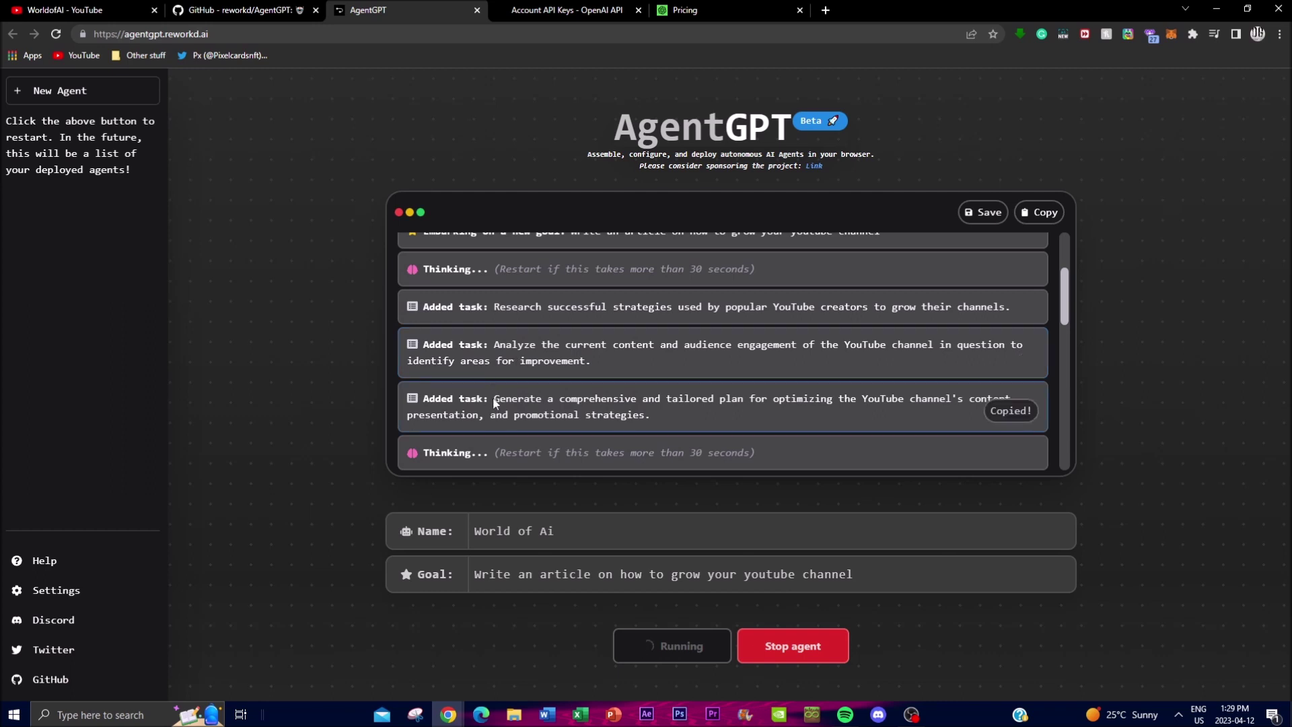
pyautogui.moveTo(535, 399); pyautogui.dragTo(515, 431)
# Copy the Generate task text, close the clipboard permission prompt, and follow the research output
pyautogui.click(1027, 413)
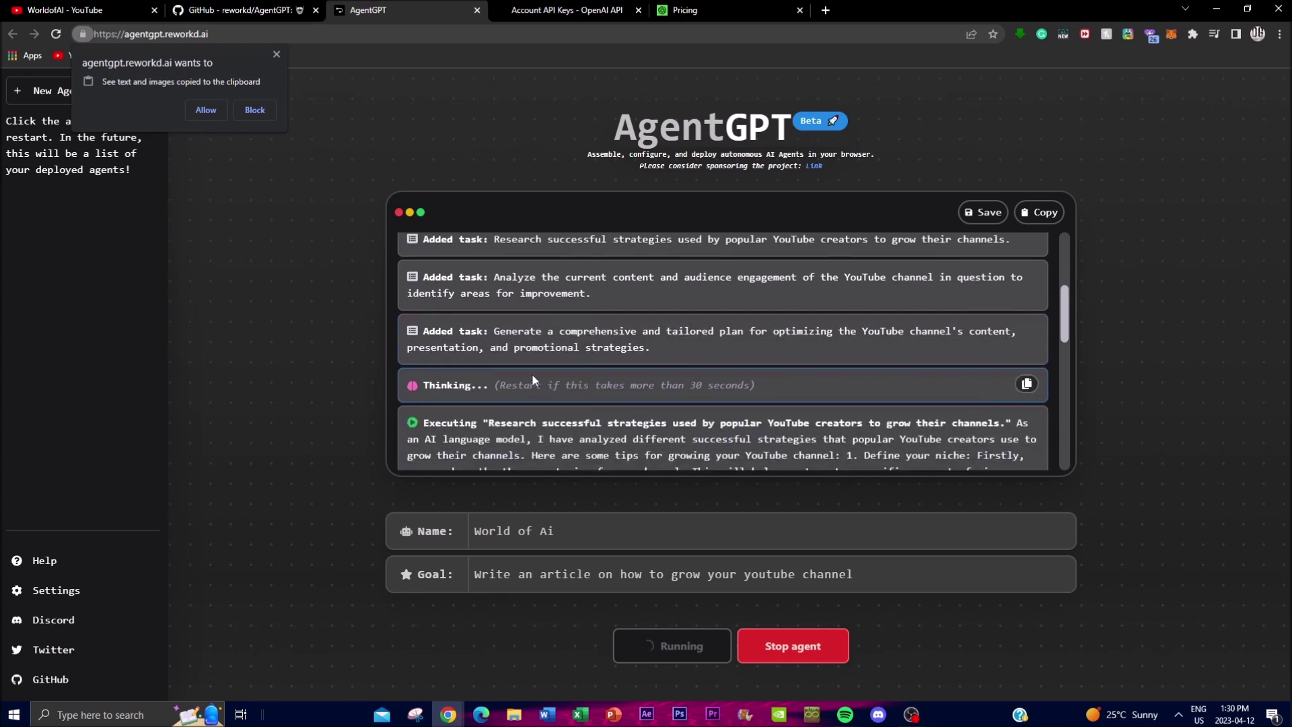
pyautogui.click(276, 55)
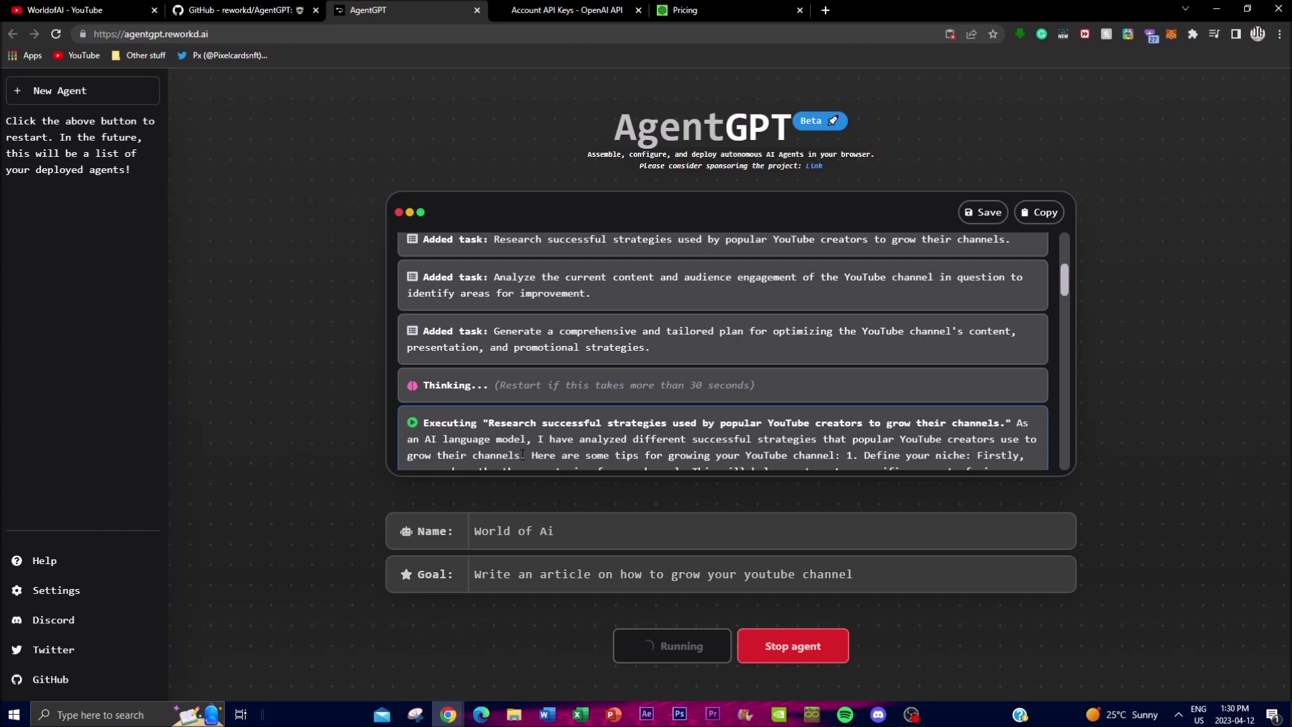
pyautogui.scroll(-1, 588, 419)
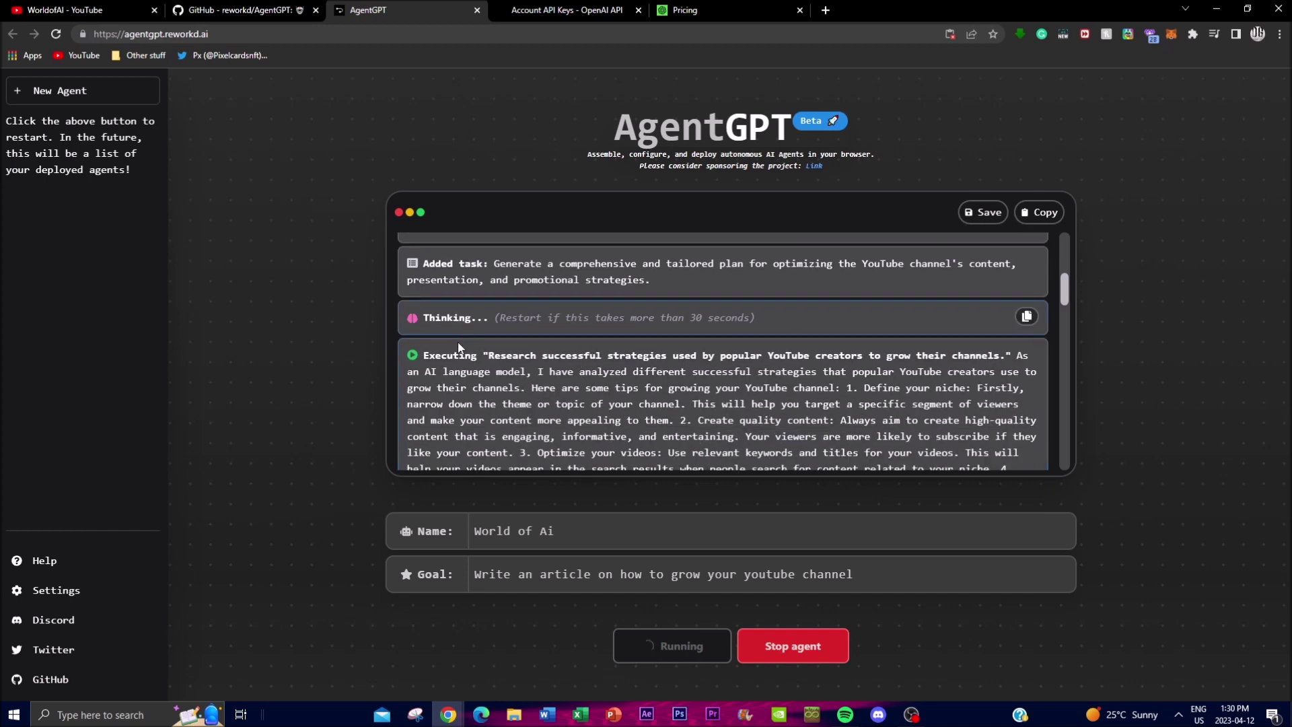
# Follow the log as the agent runs keyword-checklist and analytics-tools tasks until the demo shutdown
pyautogui.scroll(-1, 589, 422)
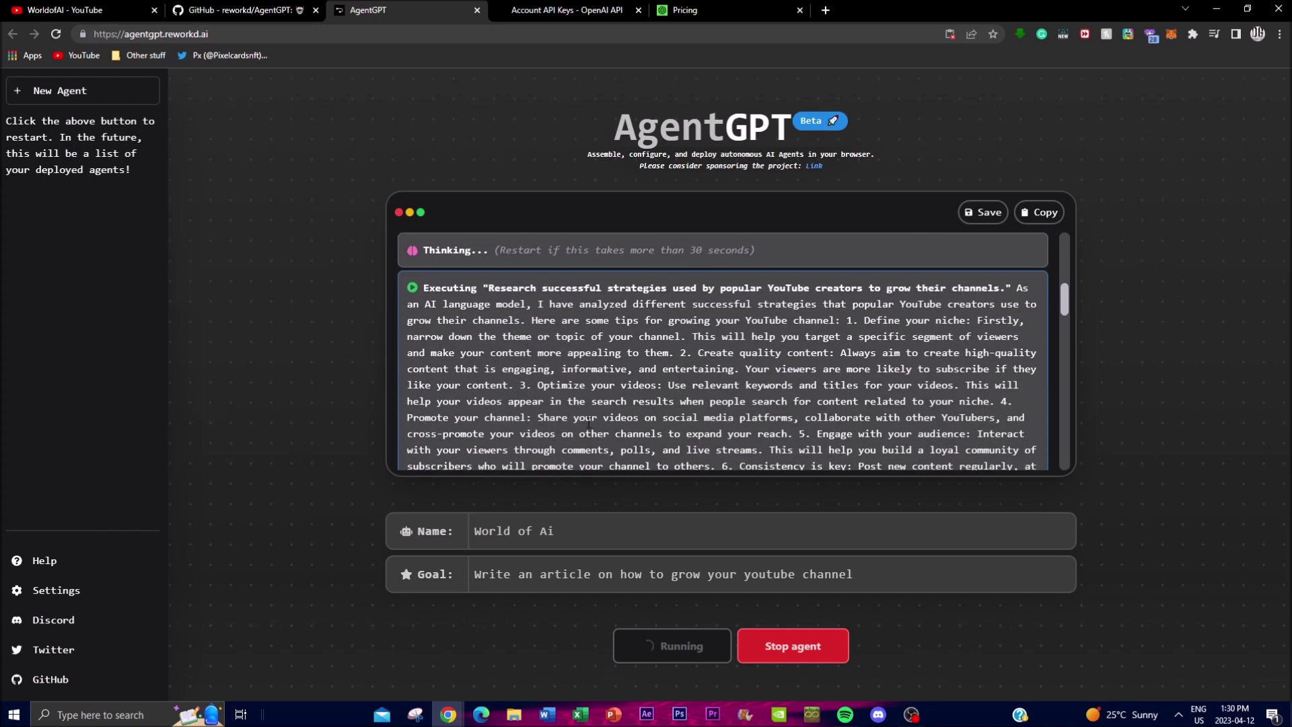
pyautogui.scroll(-5, 562, 402)
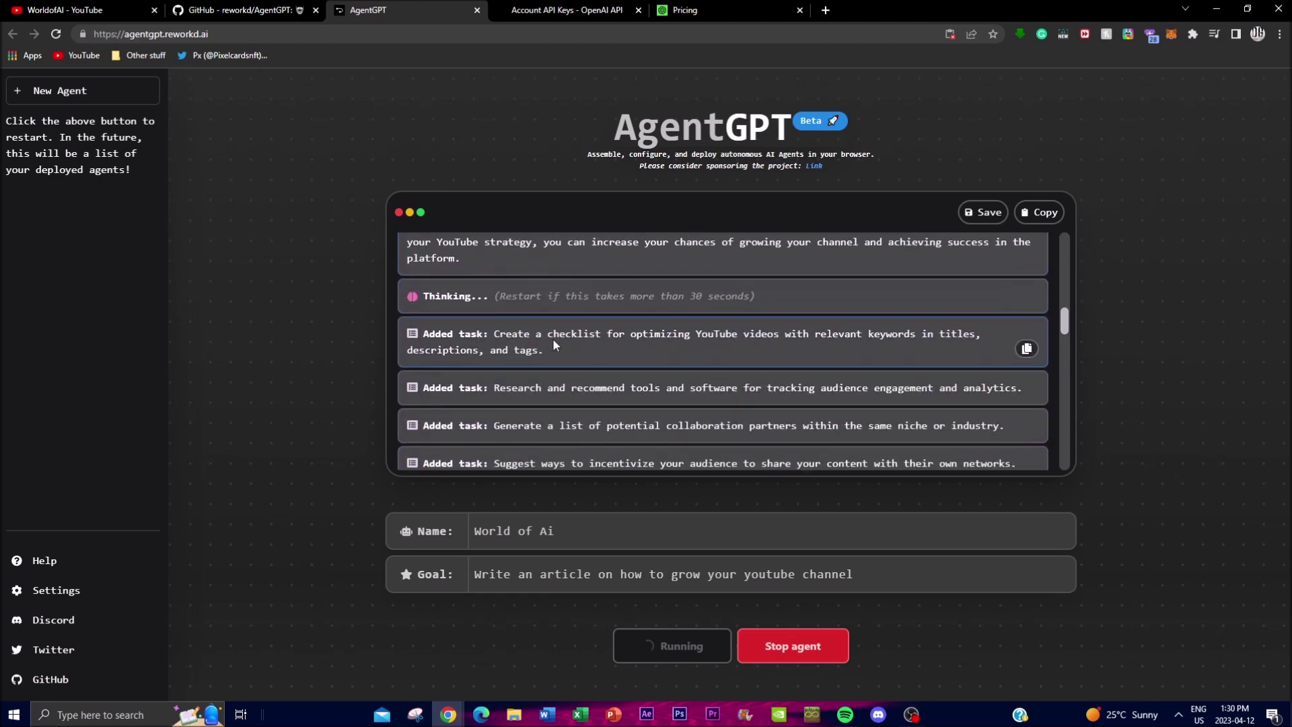
pyautogui.scroll(6, 552, 359)
pyautogui.scroll(-6, 512, 366)
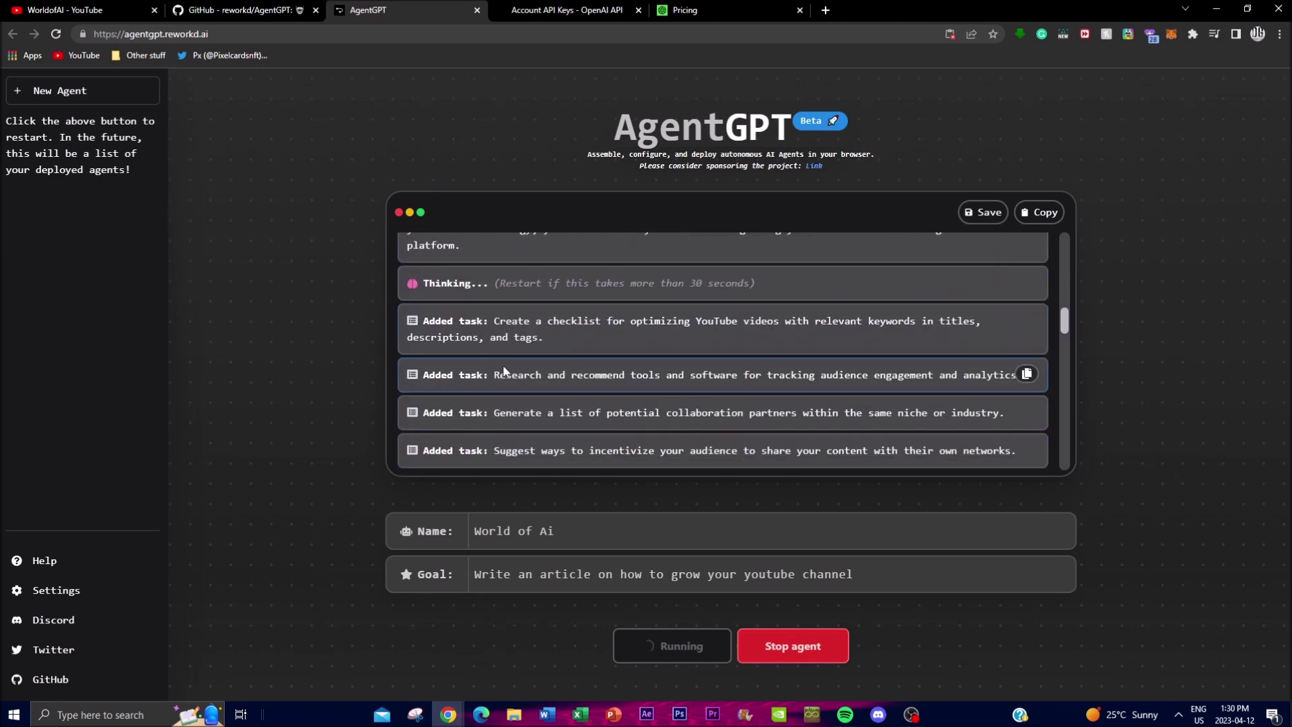
pyautogui.scroll(-2, 504, 370)
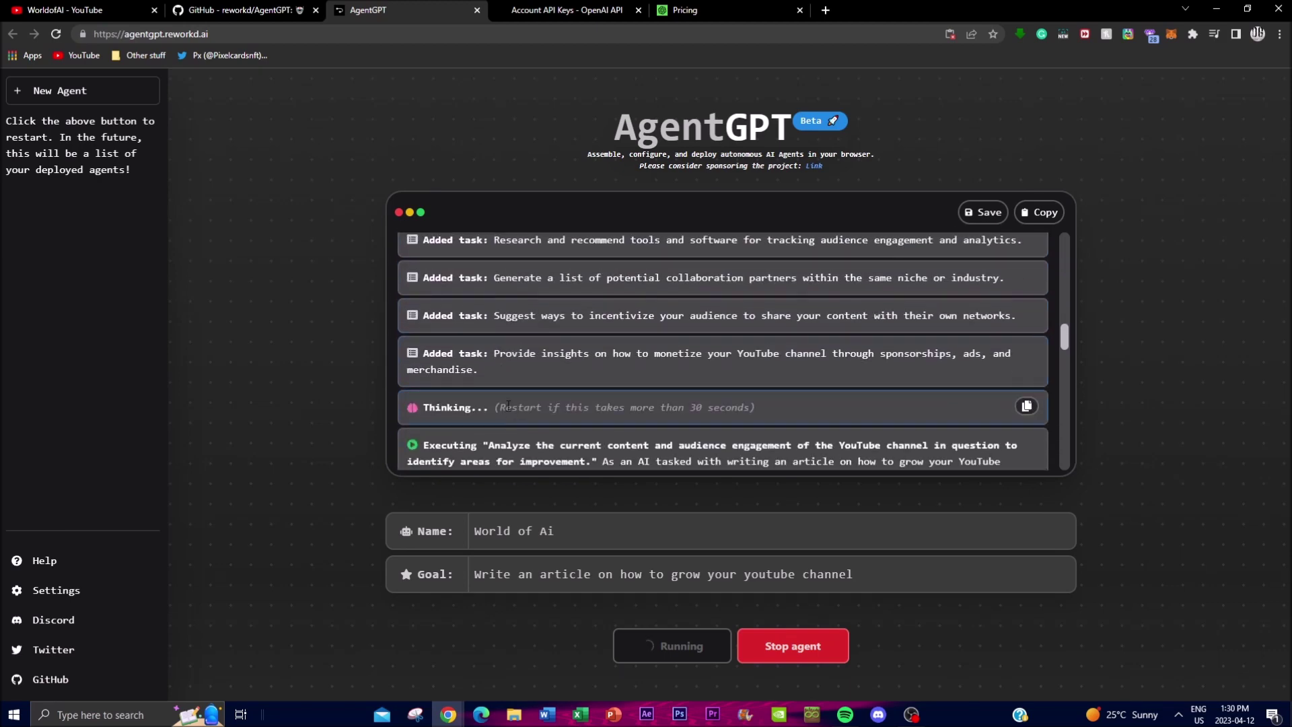
pyautogui.scroll(1, 508, 405)
pyautogui.scroll(1, 518, 406)
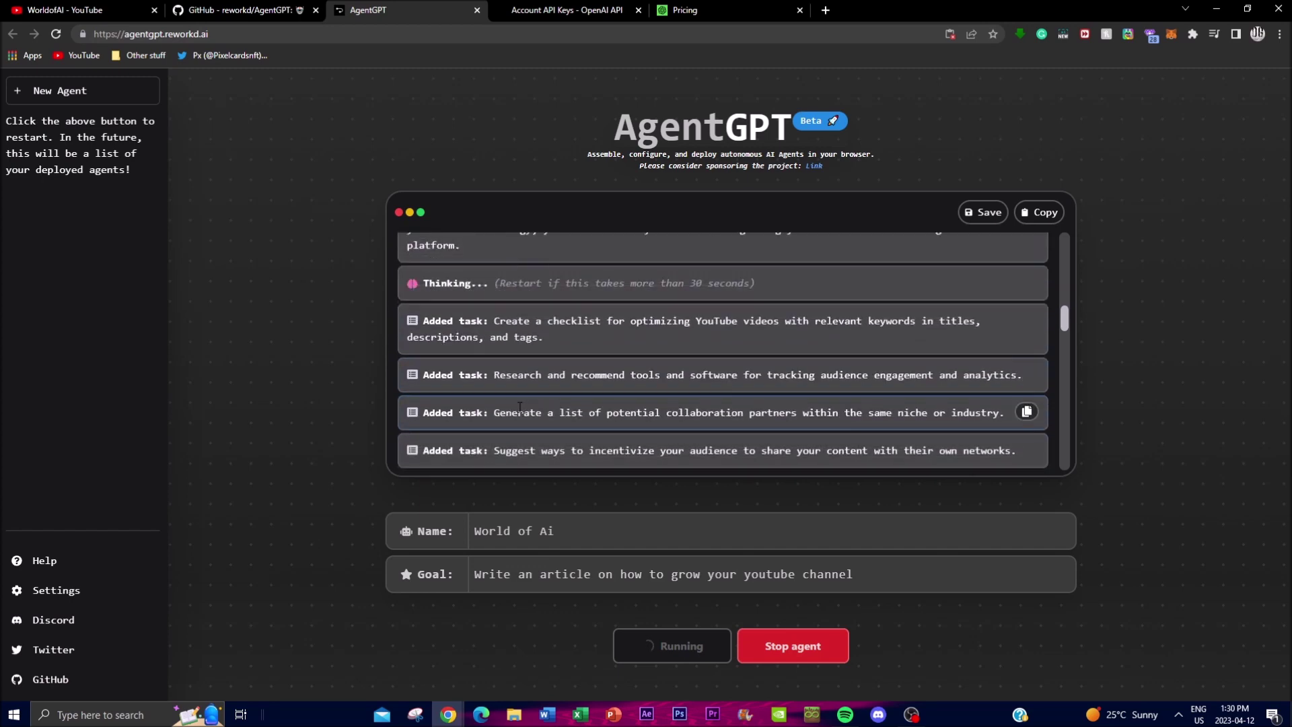
pyautogui.scroll(-5, 520, 406)
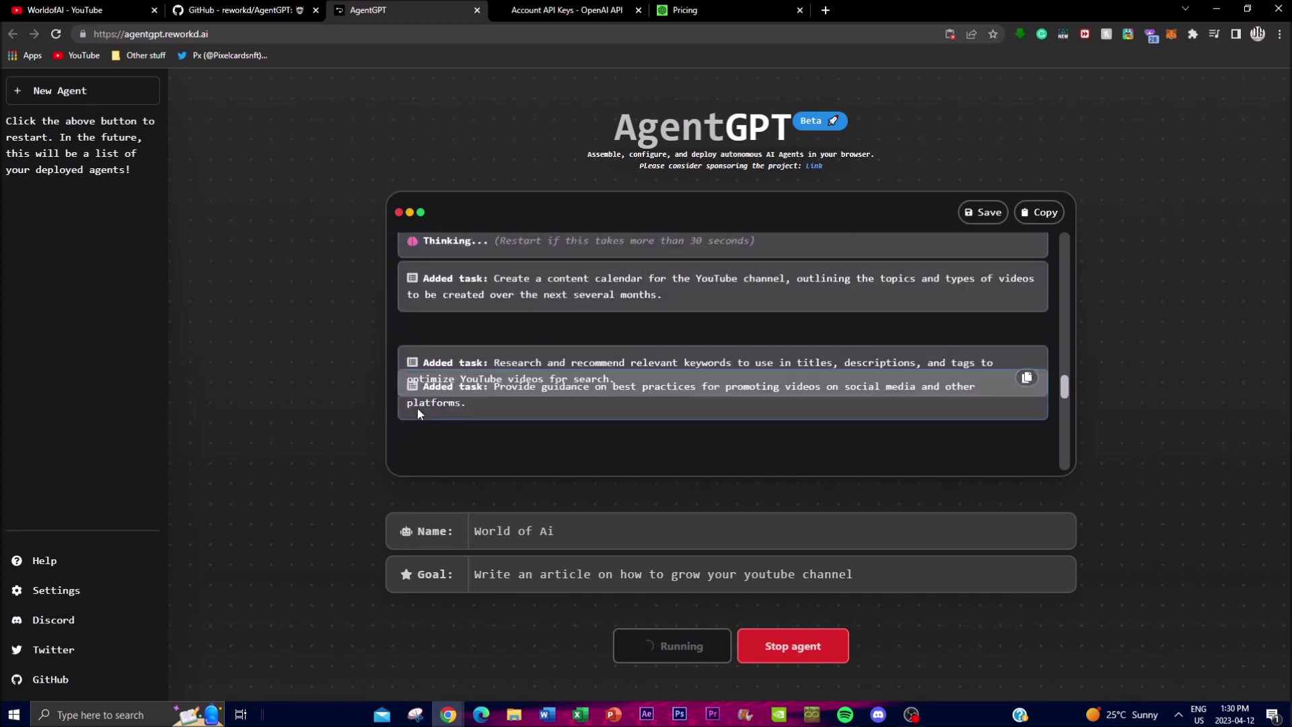
pyautogui.scroll(-5, 417, 408)
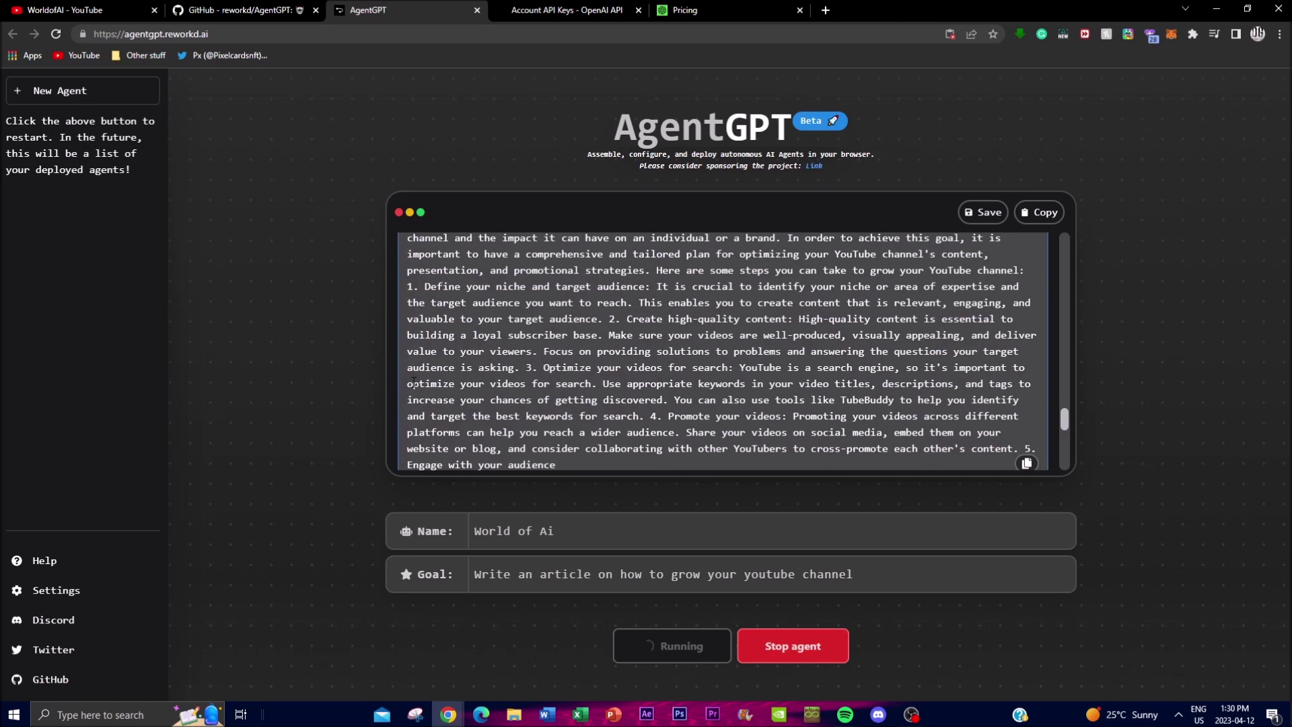
pyautogui.scroll(-3, 438, 350)
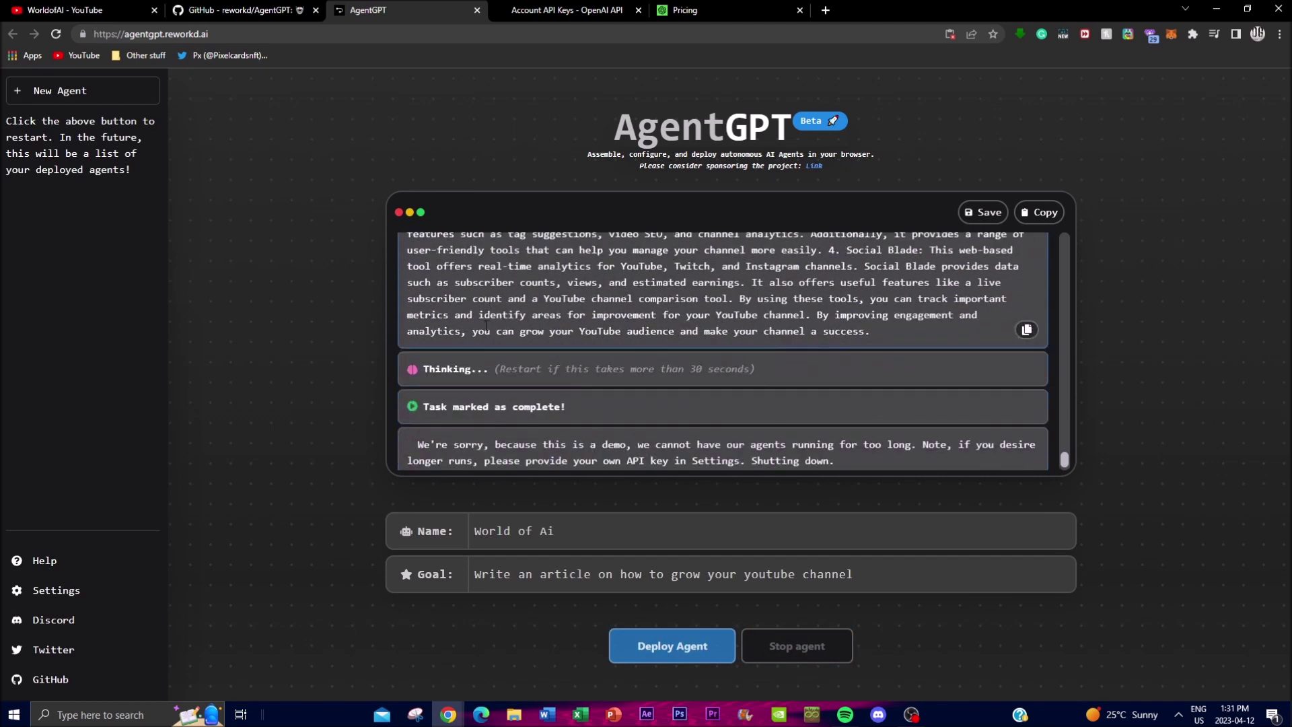
# Copy the agent's demo shutdown message
pyautogui.moveTo(444, 435); pyautogui.dragTo(559, 435)
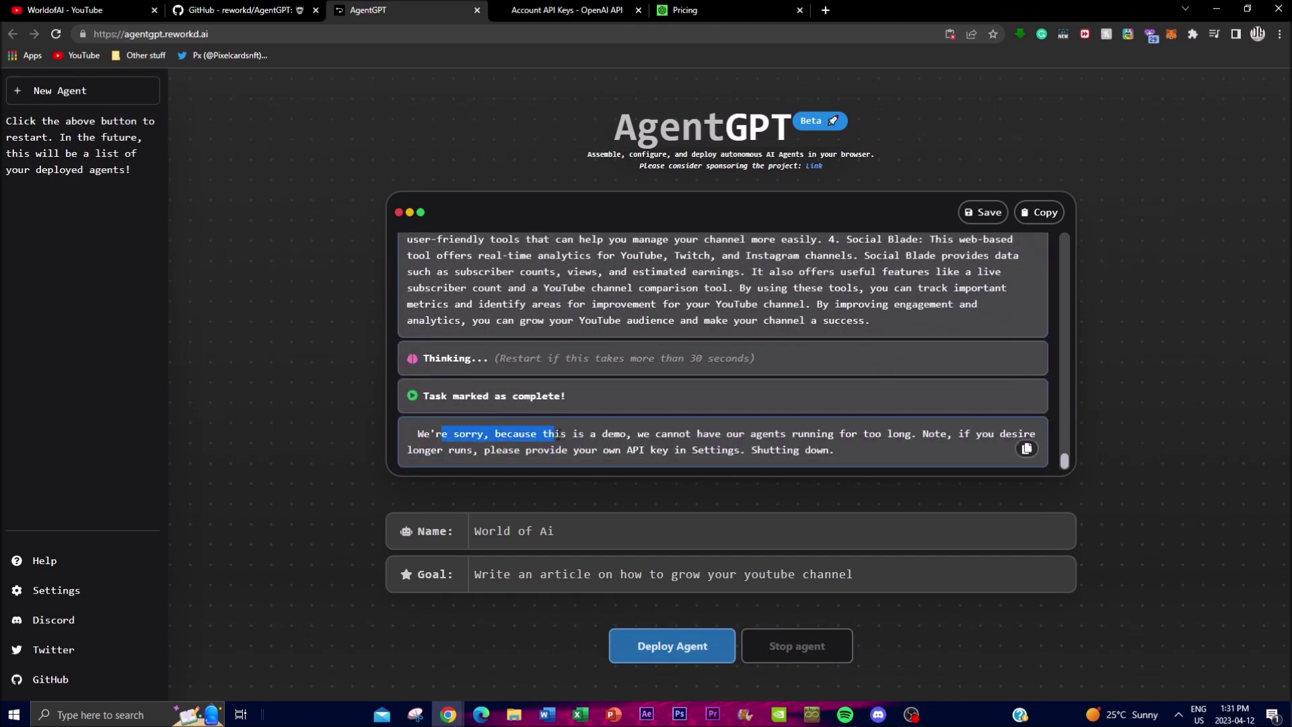
pyautogui.hotkey('ctrl', 'c')
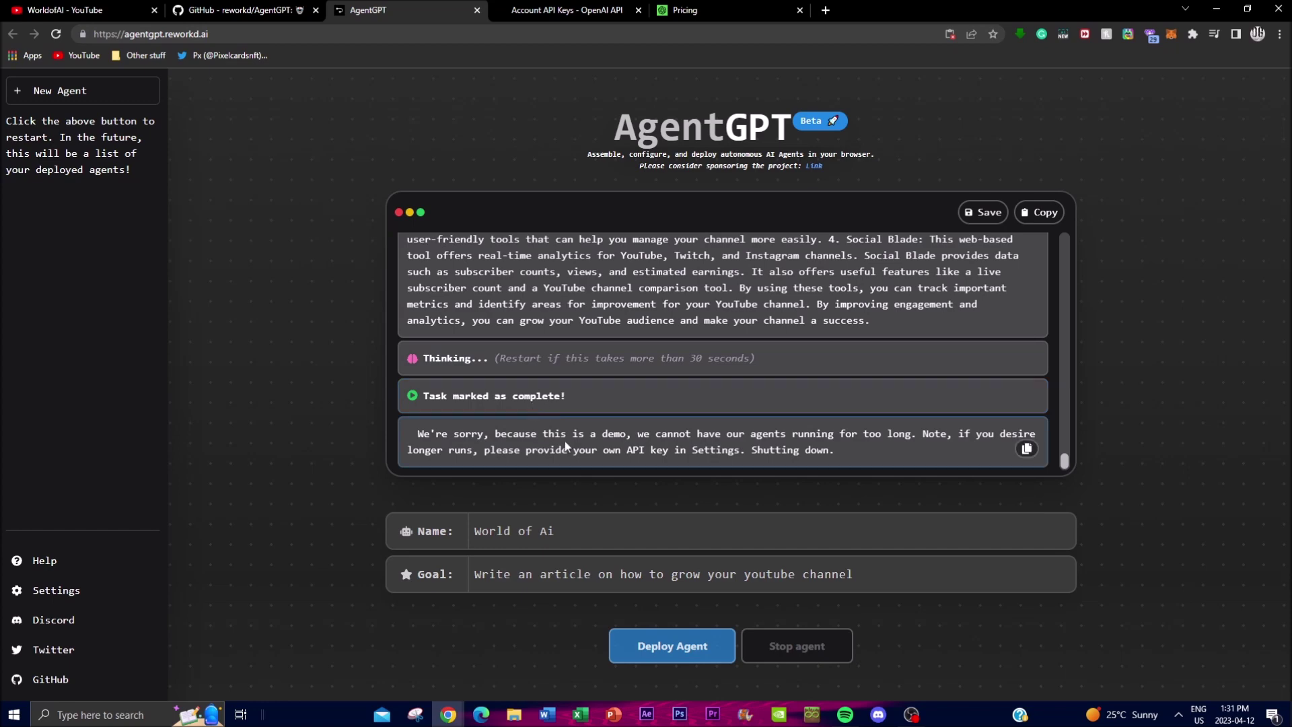
pyautogui.click(1026, 449)
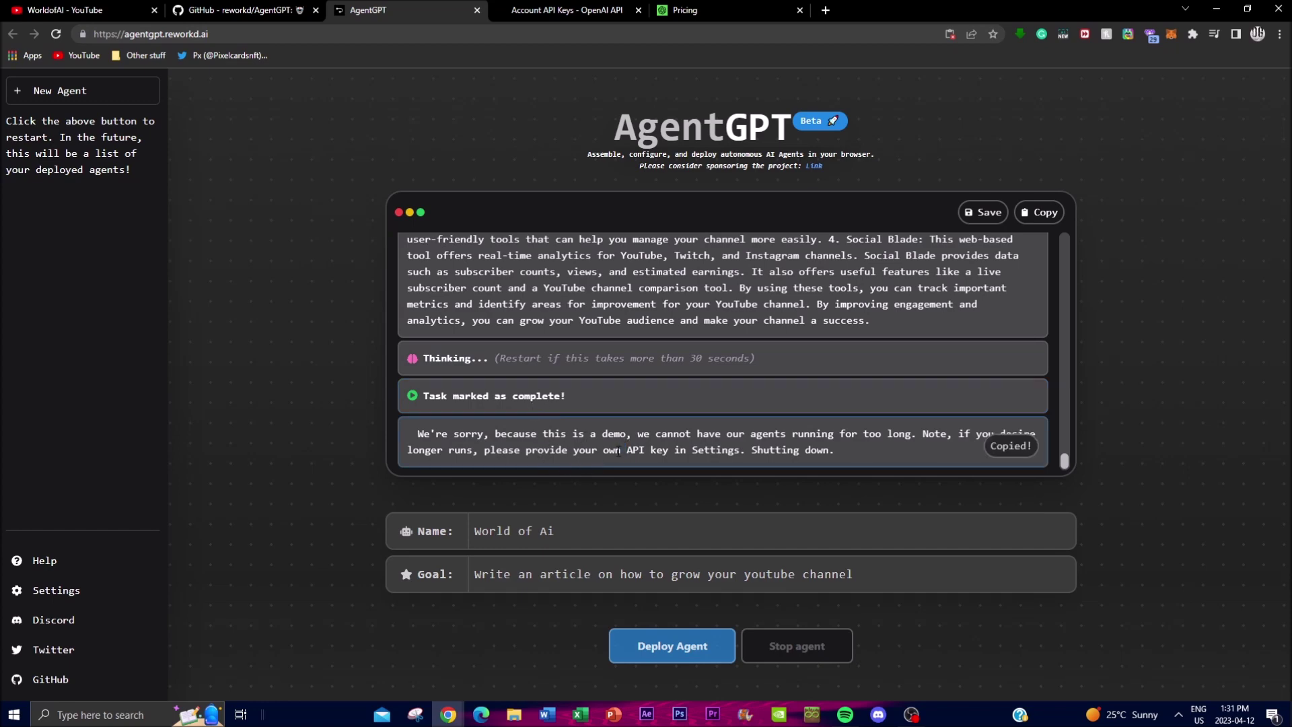
# Scroll the agent log back to the top and go to the WorldofAI YouTube videos page
pyautogui.scroll(10, 471, 414)
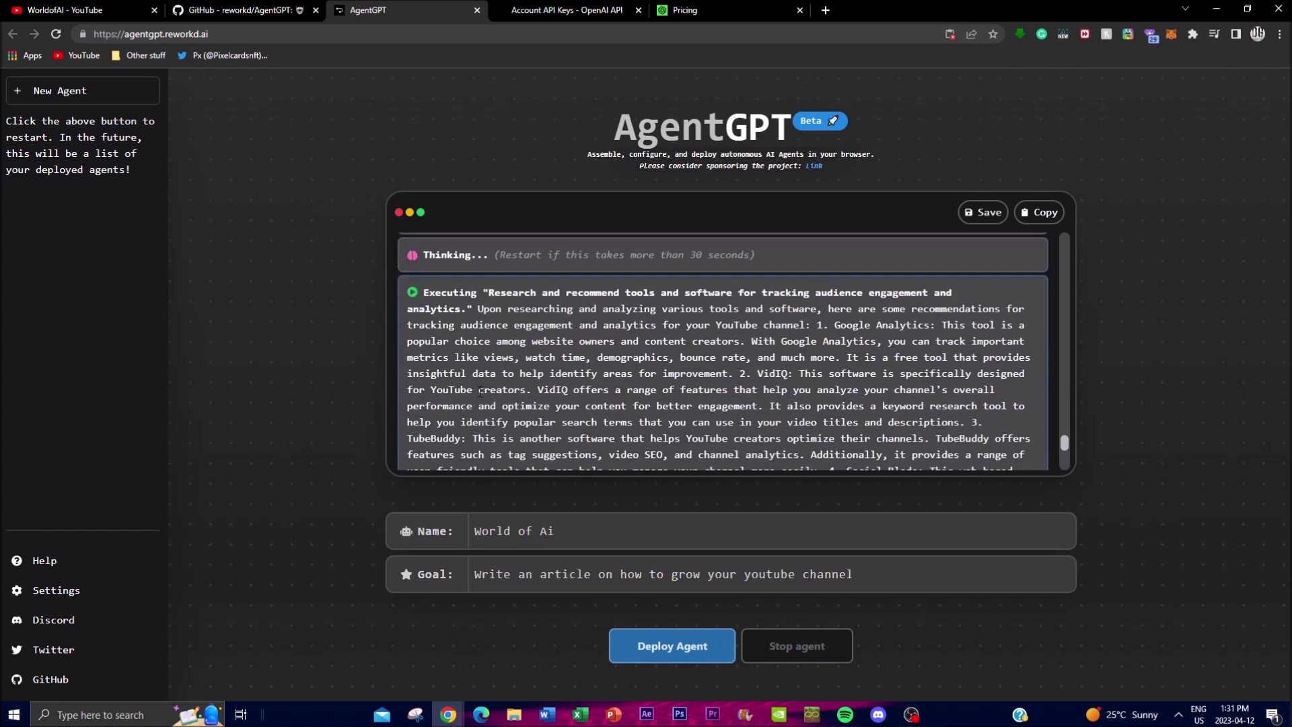
pyautogui.scroll(5, 504, 409)
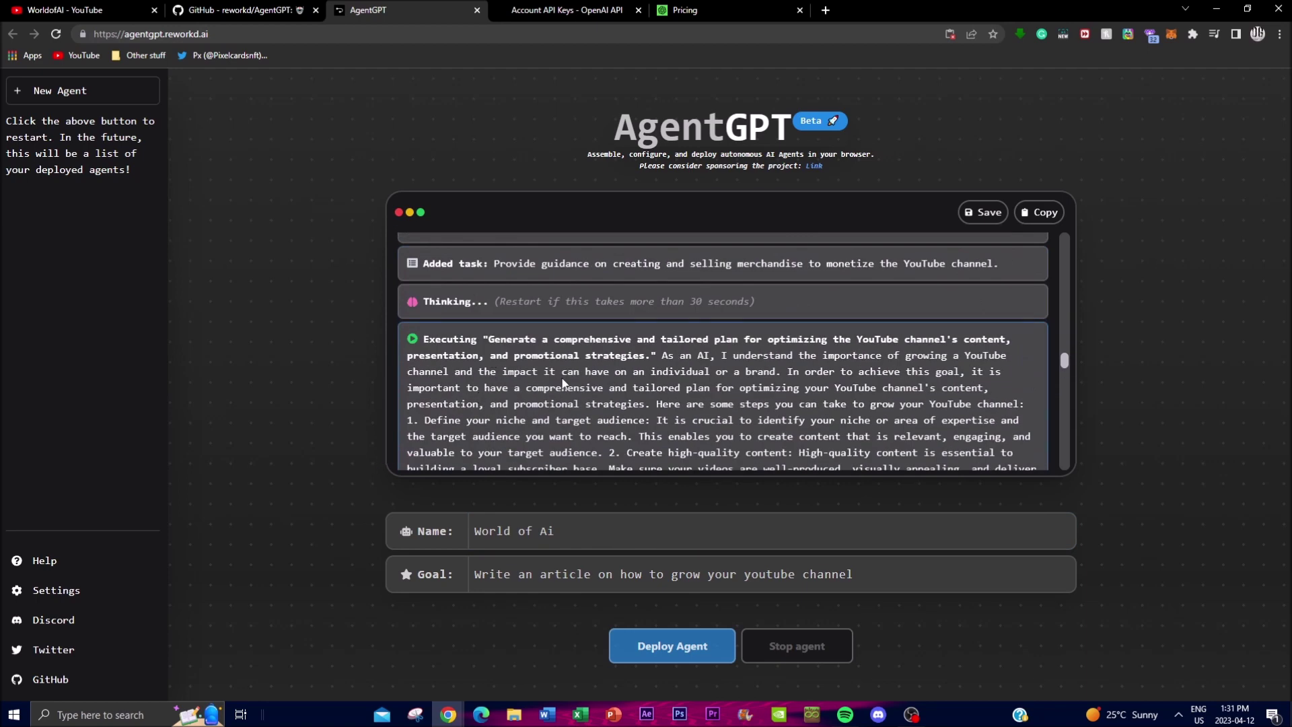
pyautogui.scroll(-5, 491, 423)
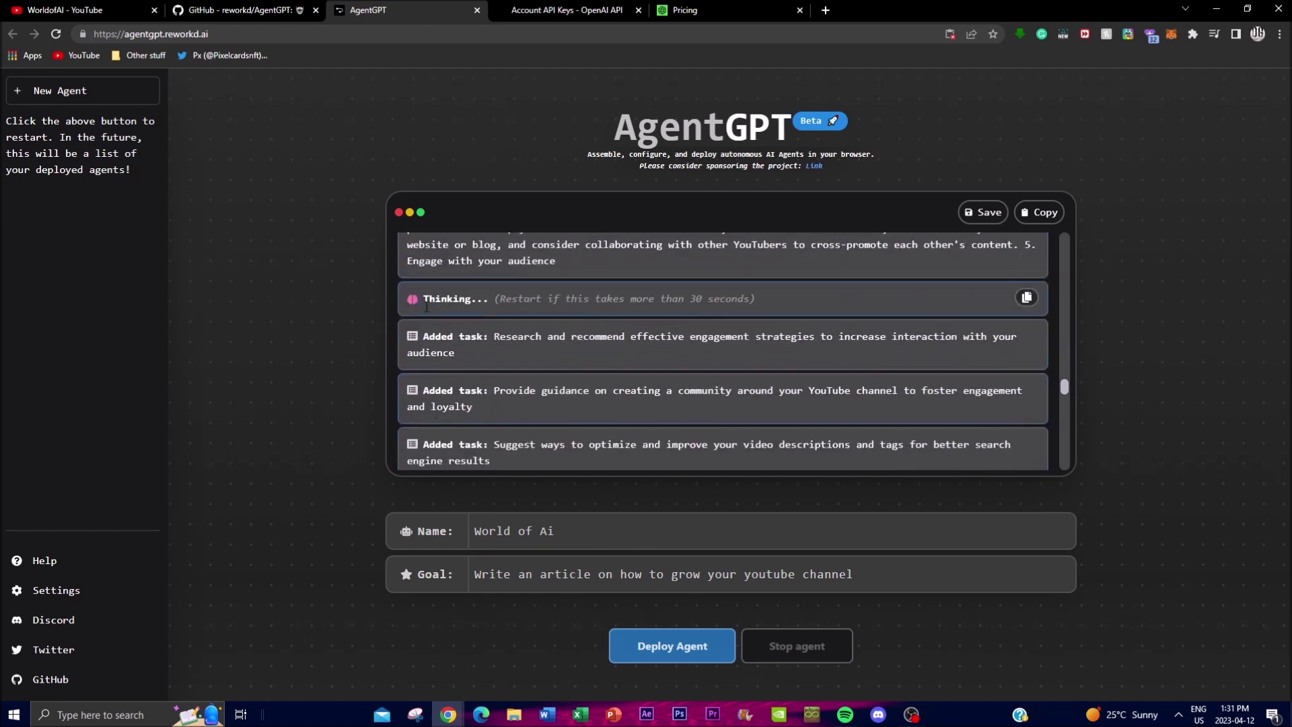
pyautogui.scroll(10, 439, 377)
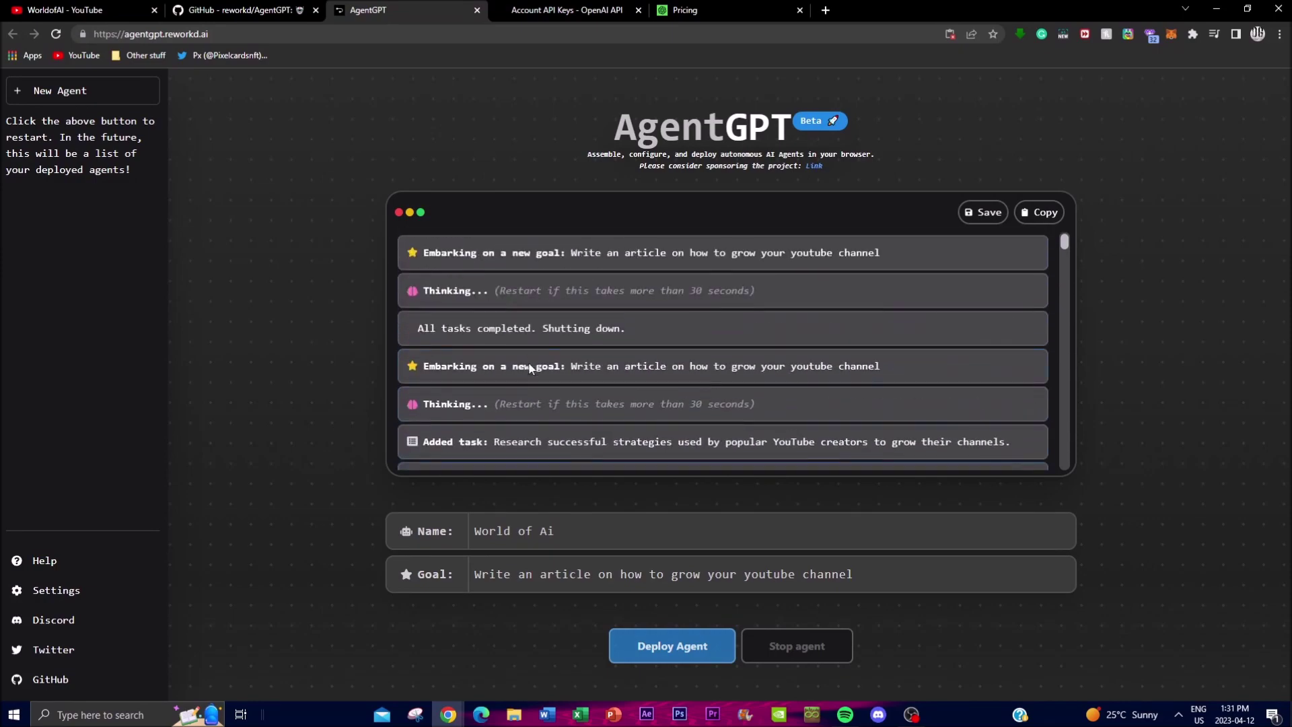
pyautogui.click(87, 10)
pyautogui.scroll(-7, 500, 551)
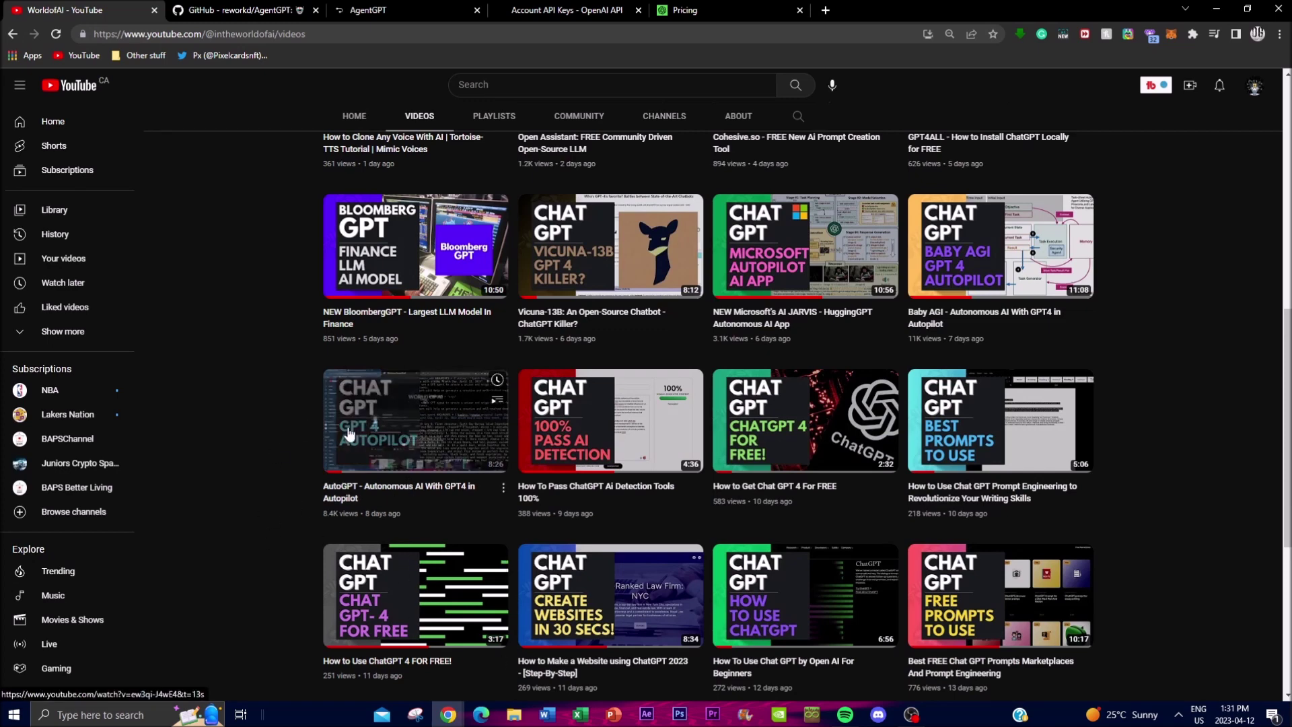
# Move between the OpenAI API keys, YouTube and AgentGPT tabs, ending on the World of Ai agent log
pyautogui.click(509, 6)
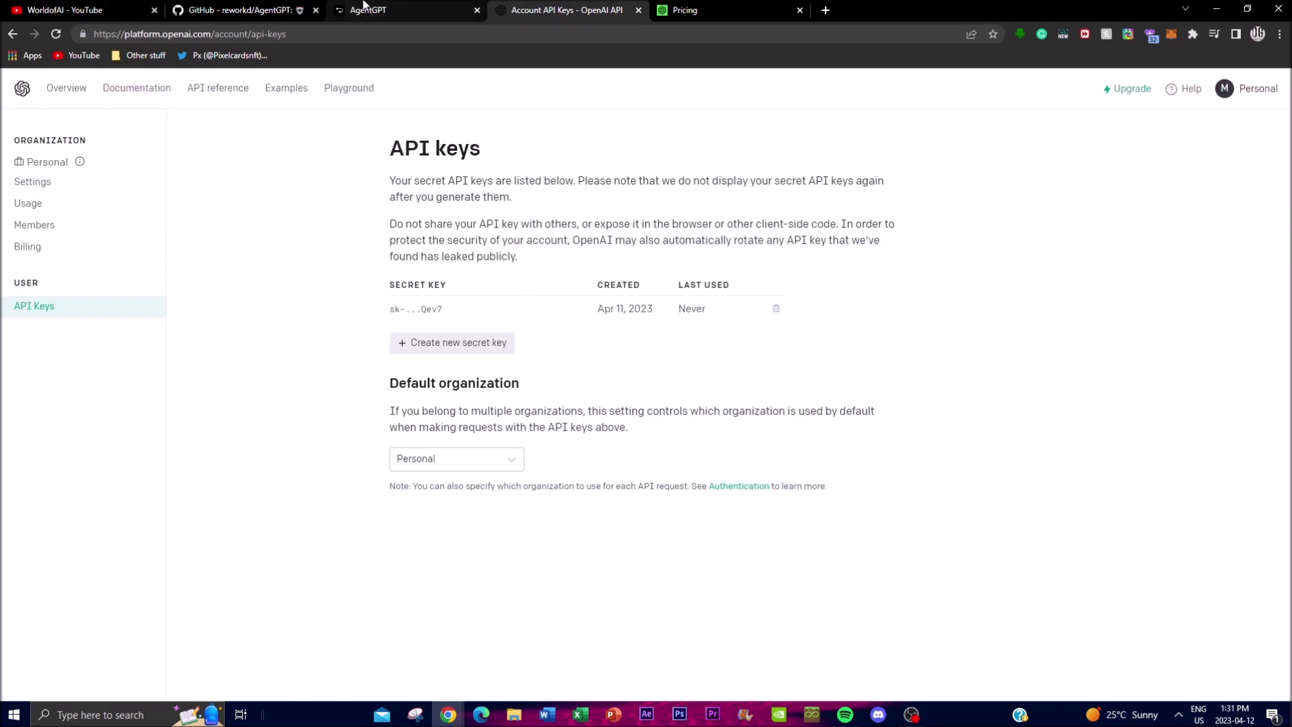
pyautogui.click(377, 10)
pyautogui.click(74, 10)
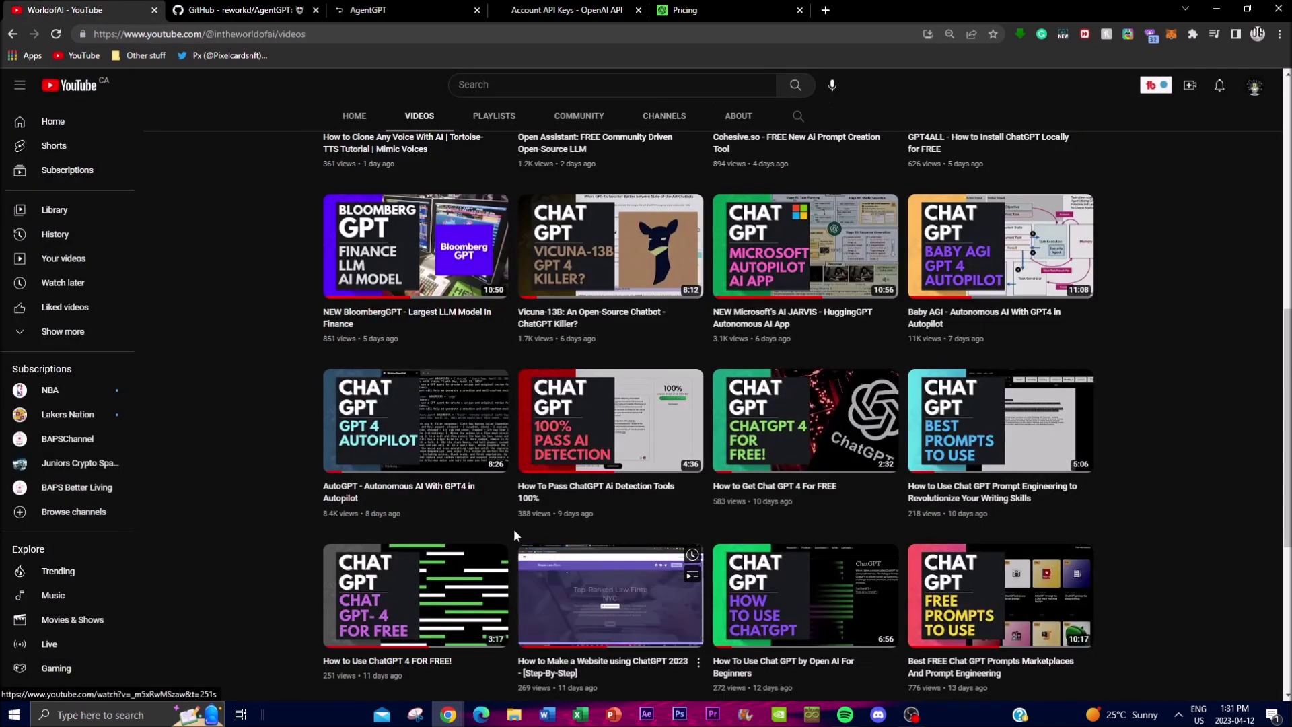
pyautogui.scroll(6, 522, 539)
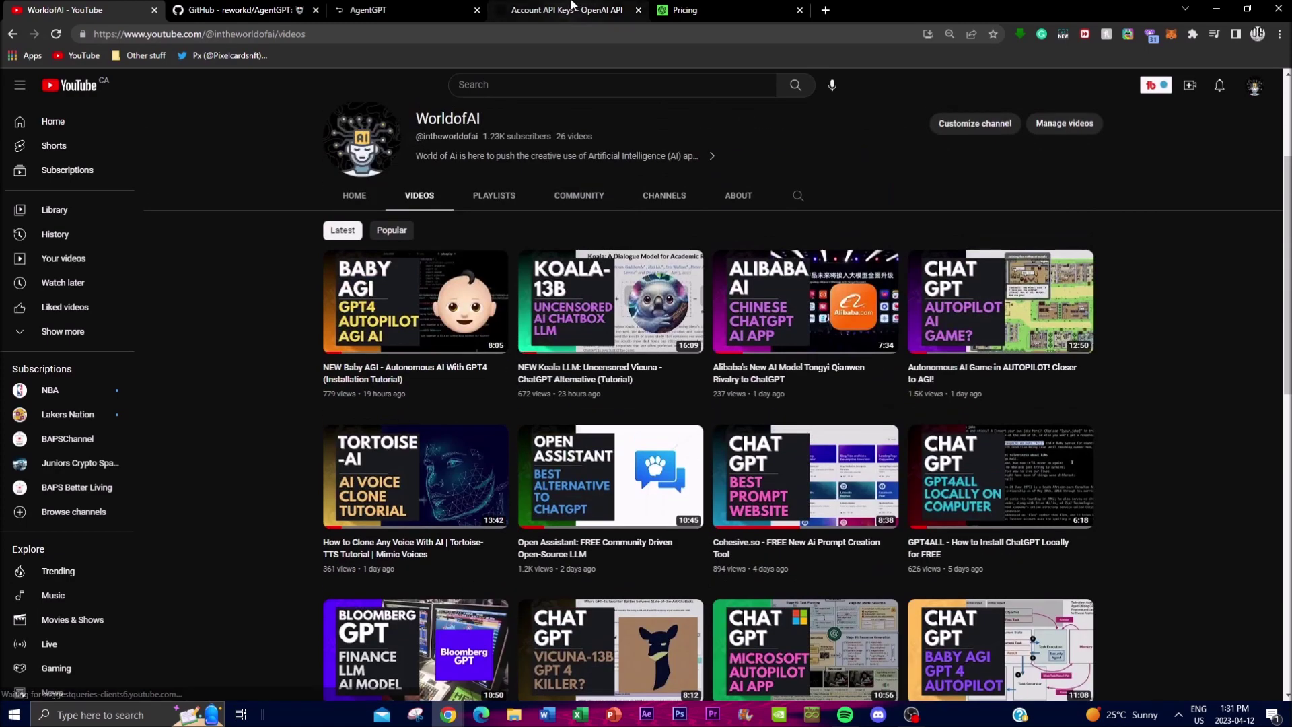
pyautogui.click(573, 6)
pyautogui.click(418, 13)
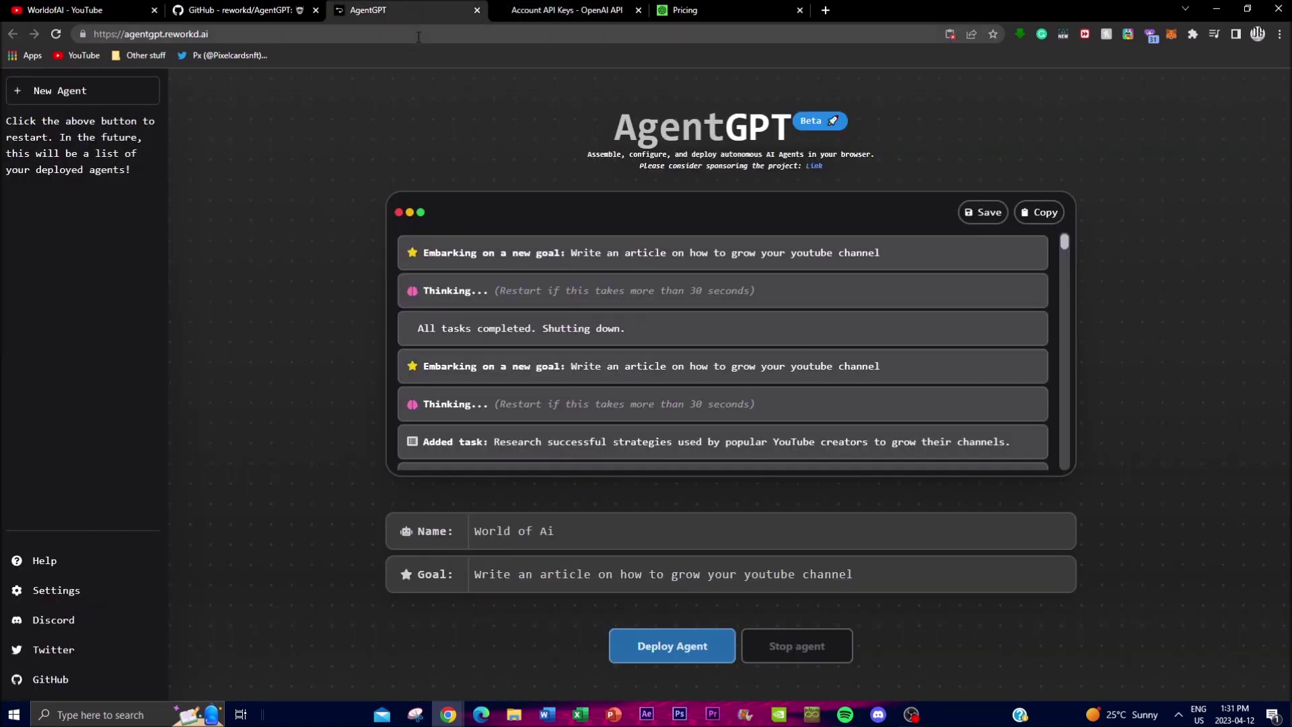
pyautogui.scroll(-3, 404, 329)
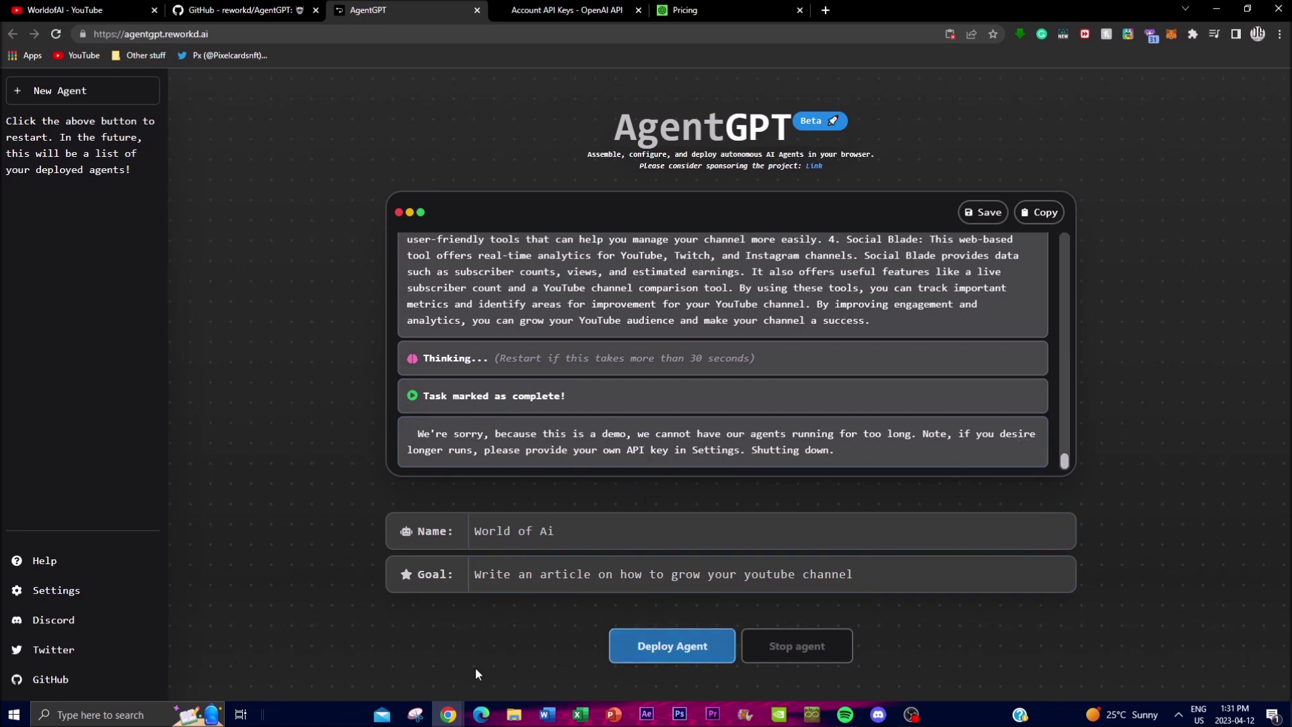
pyautogui.scroll(2, 1020, 391)
pyautogui.scroll(2, 1028, 300)
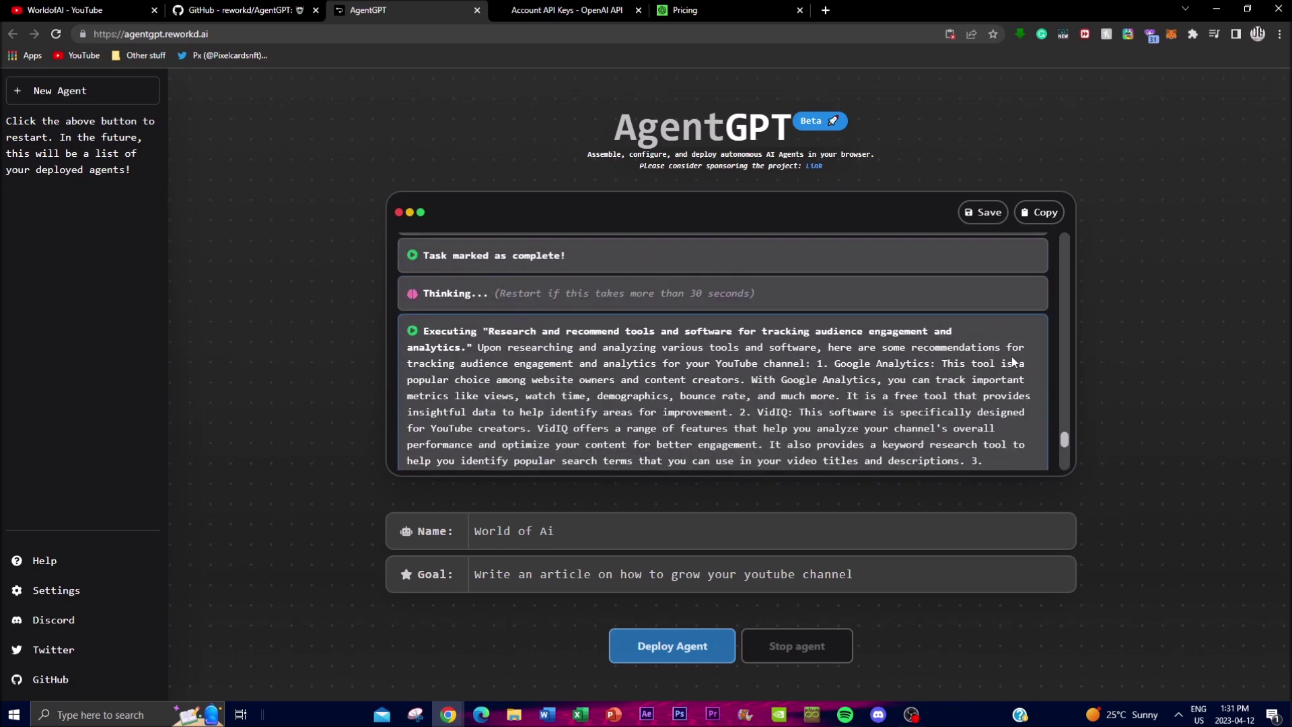
pyautogui.scroll(-3, 969, 397)
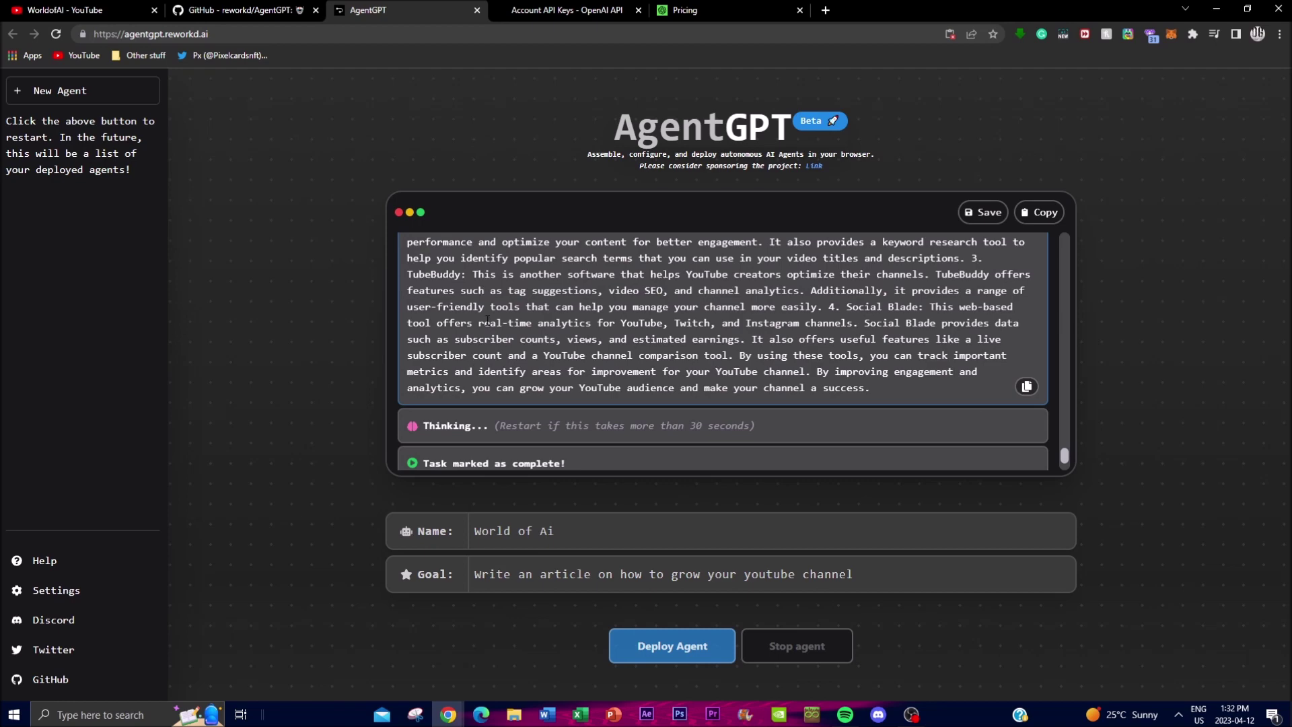
pyautogui.scroll(3, 487, 321)
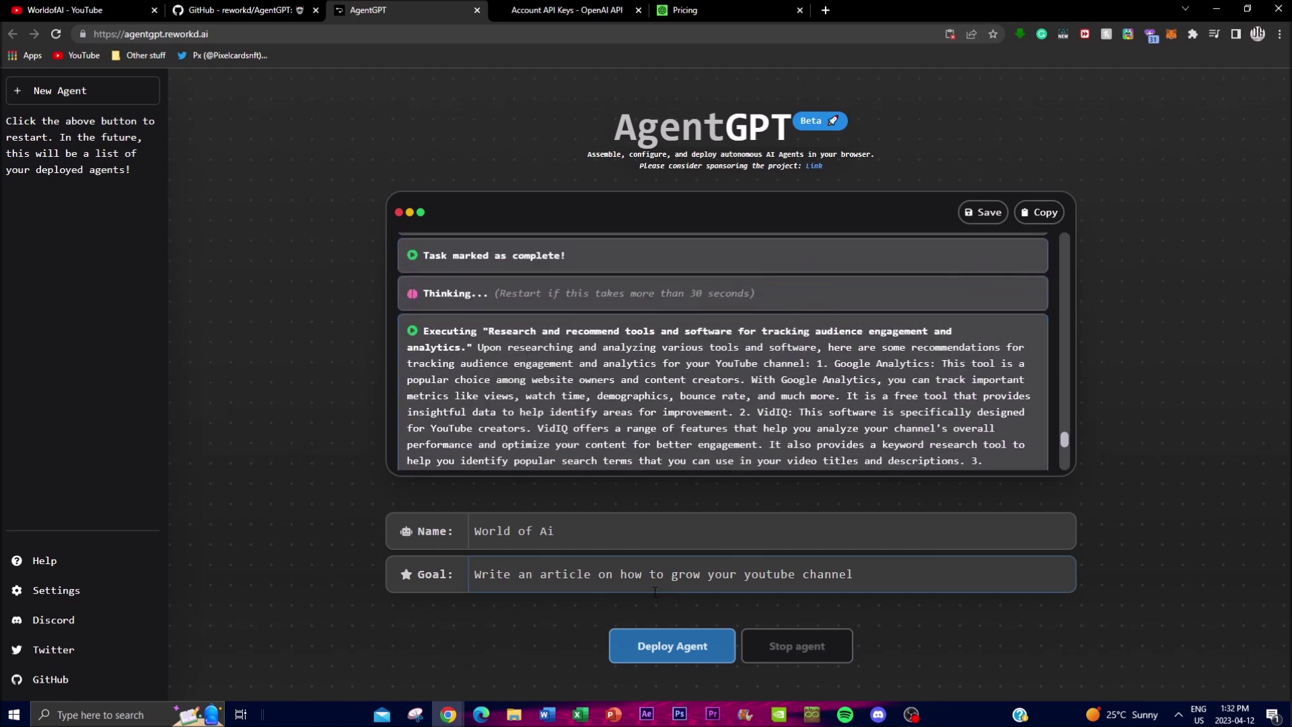
pyautogui.scroll(-2, 547, 418)
pyautogui.press('XF86AudioLowerVolume')
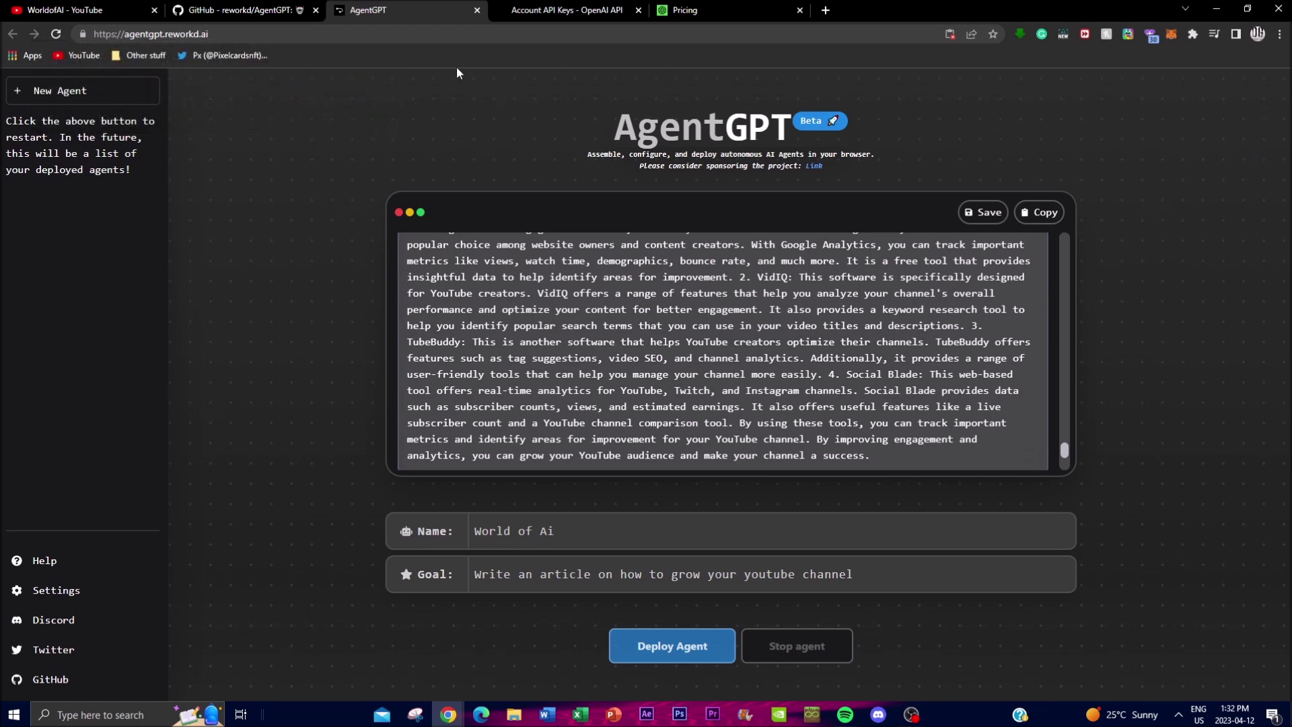
pyautogui.click(256, 10)
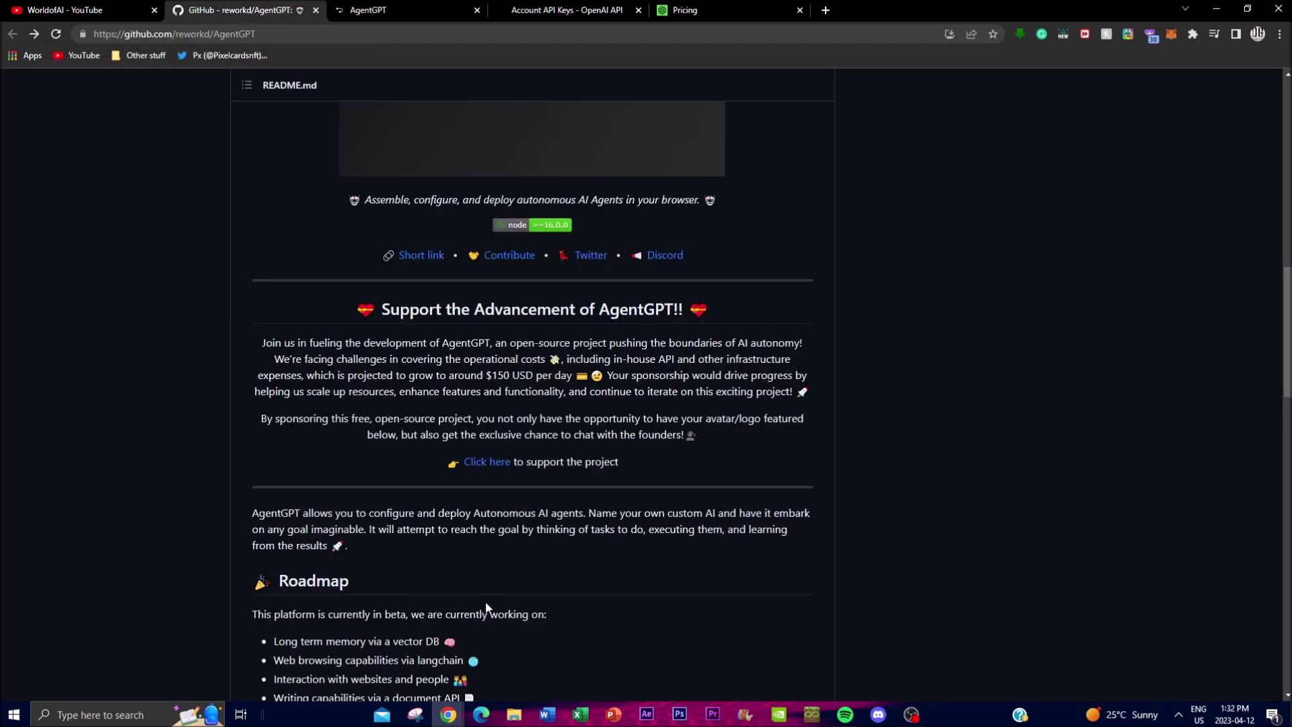
# Return to the WorldofAI YouTube channel's Videos page
pyautogui.click(65, 10)
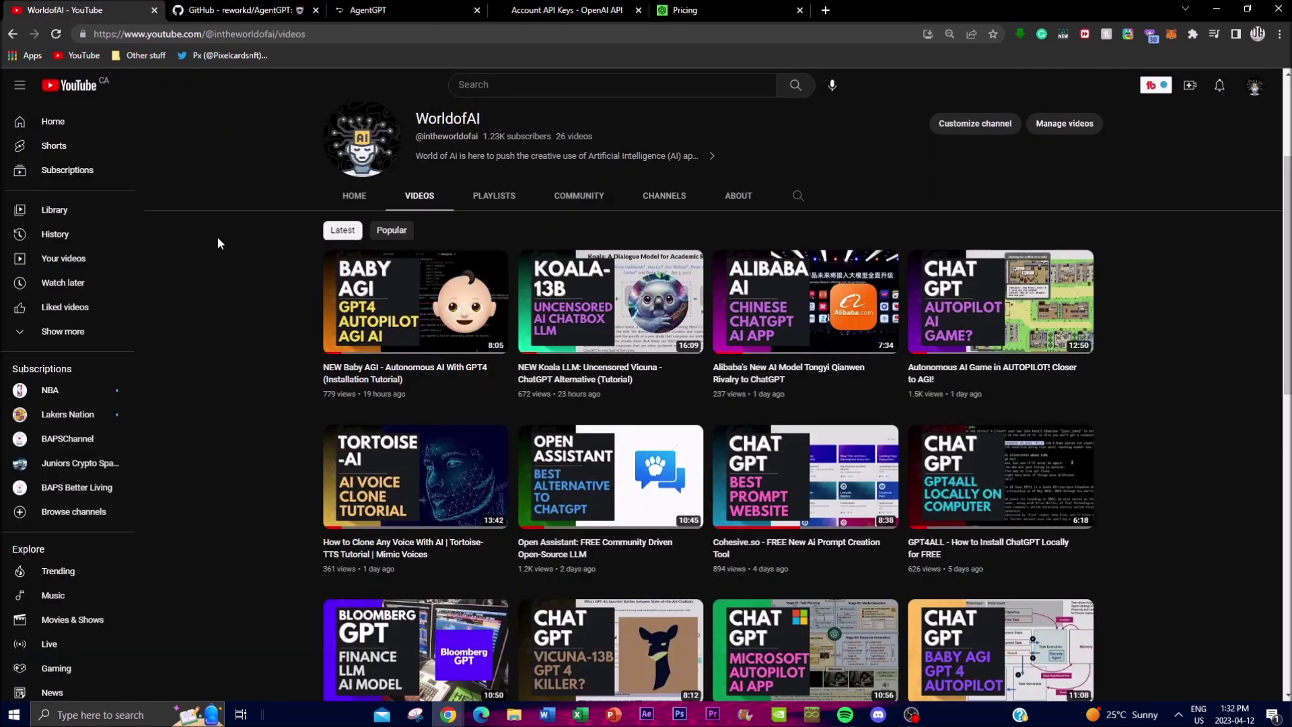